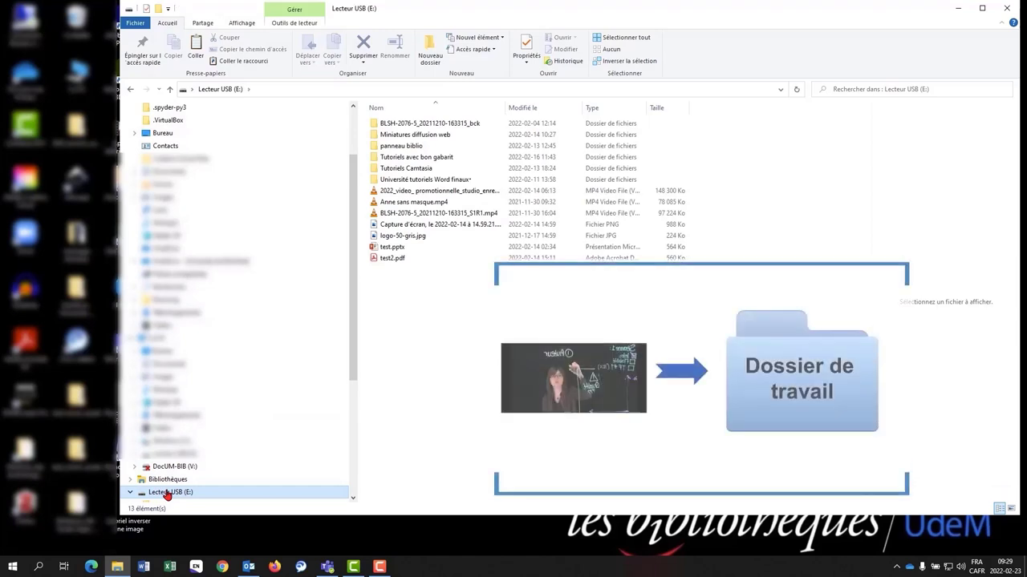
pyautogui.click(445, 126)
pyautogui.rightClick(445, 126)
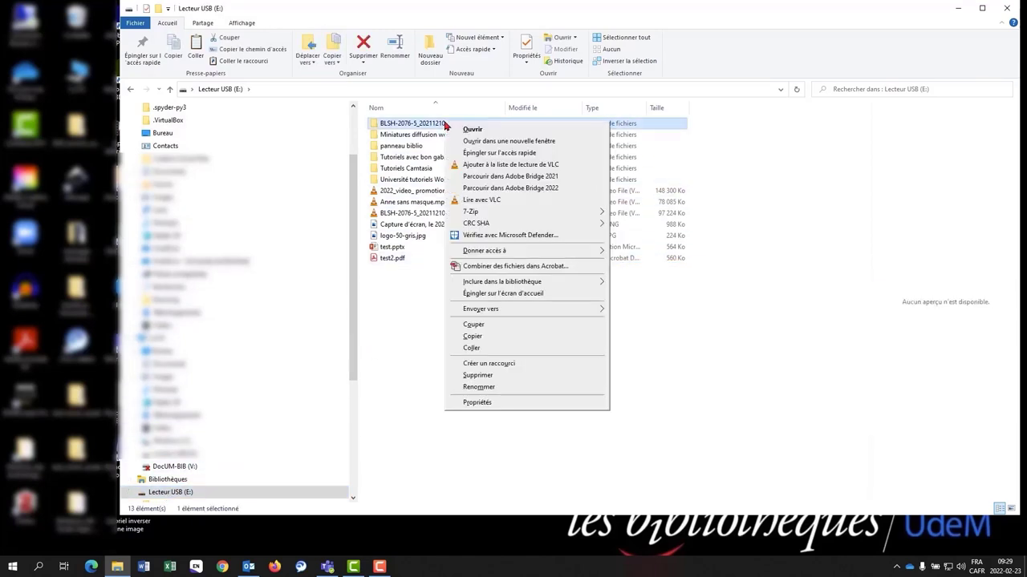
pyautogui.click(471, 337)
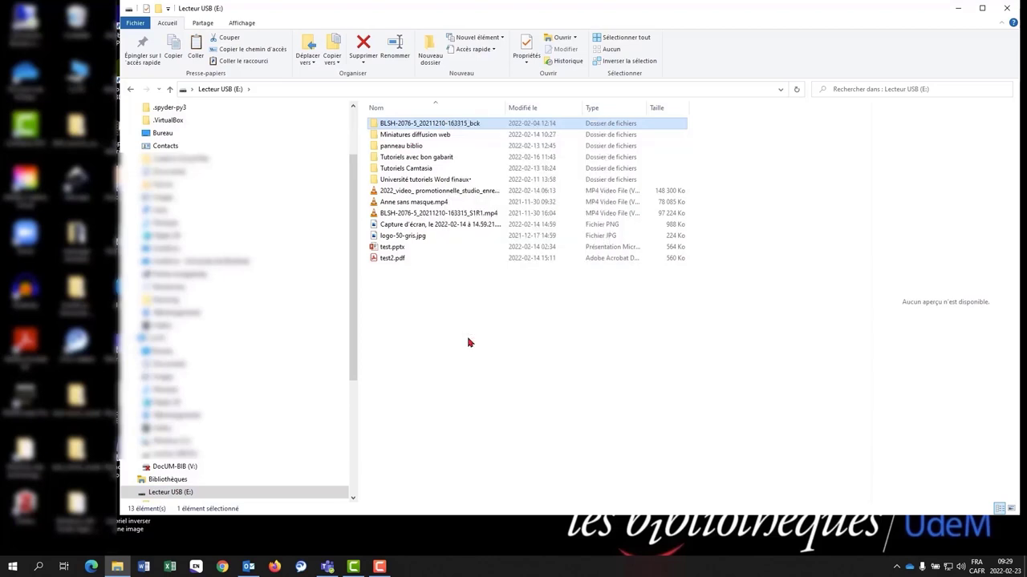
pyautogui.click(178, 136)
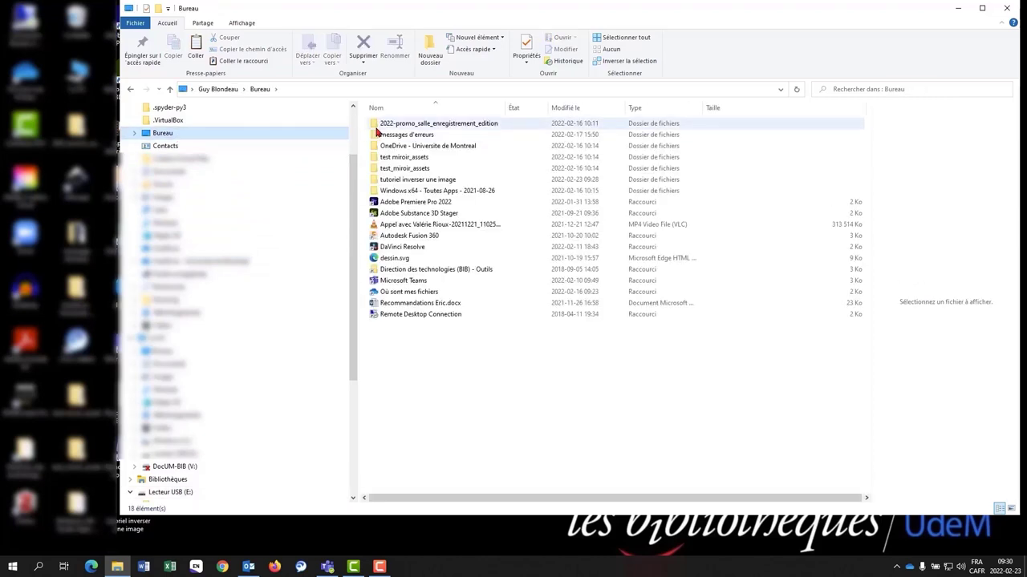
pyautogui.doubleClick(410, 180)
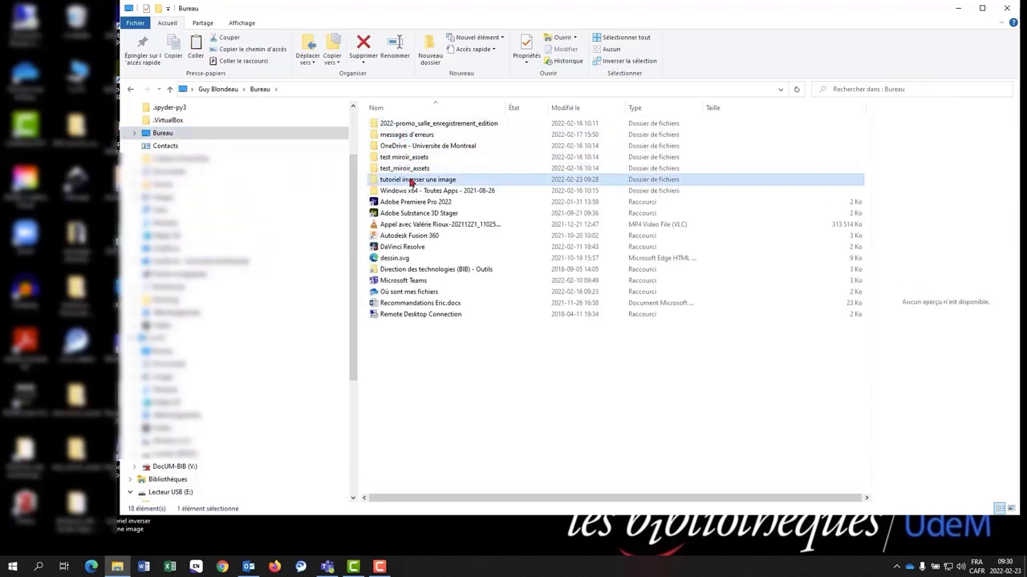
pyautogui.rightClick(409, 183)
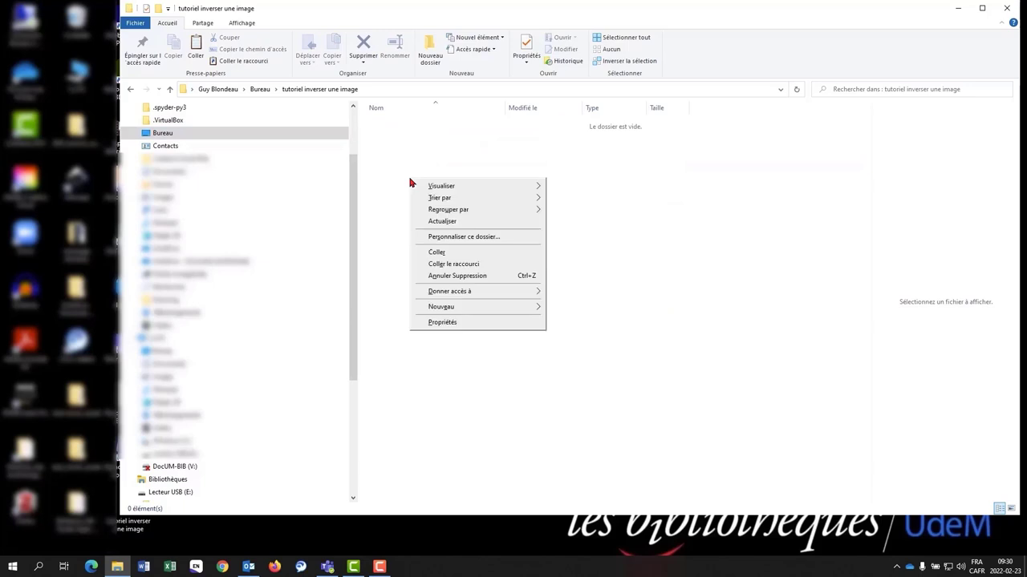
pyautogui.click(438, 255)
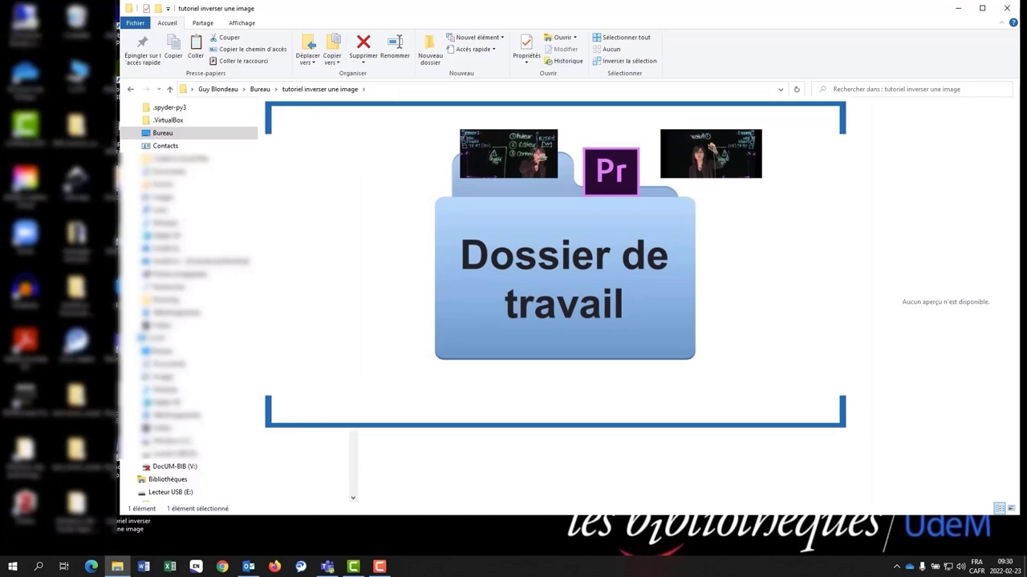
pyautogui.click(1008, 13)
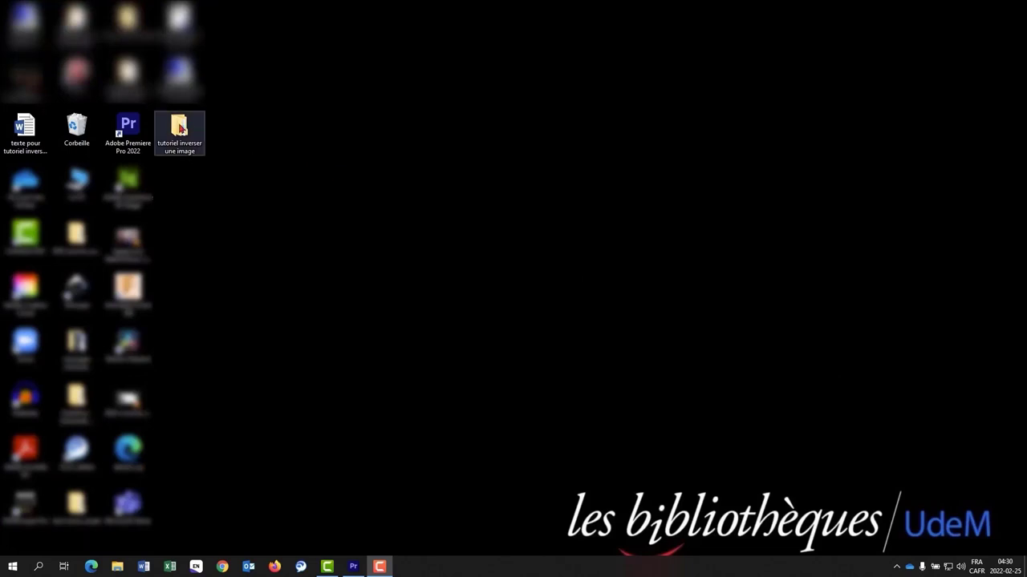
# Launch Adobe Premiere Pro 2022 and start a new project named "comment inverser une image".
pyautogui.doubleClick(136, 129)
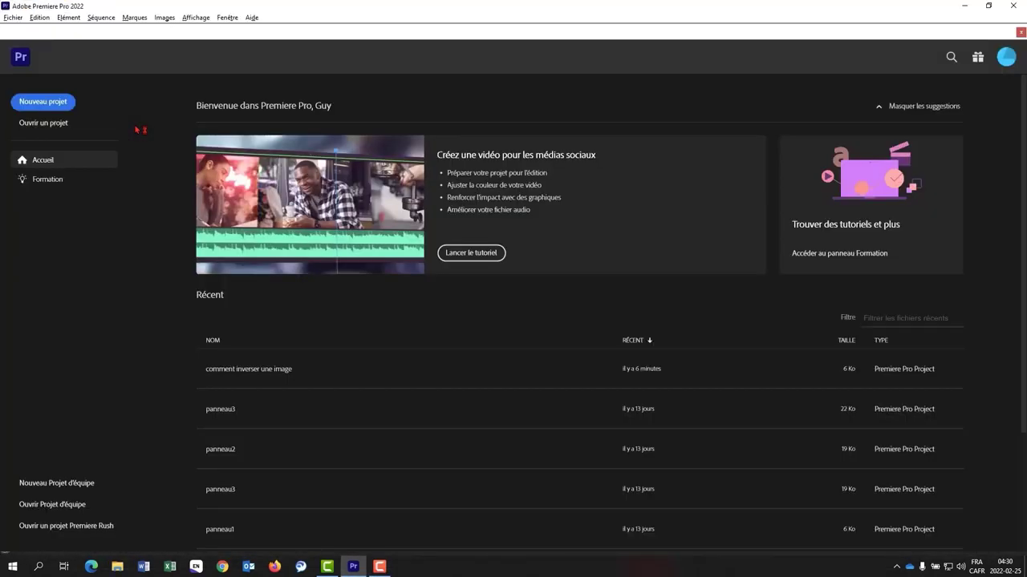
pyautogui.click(54, 103)
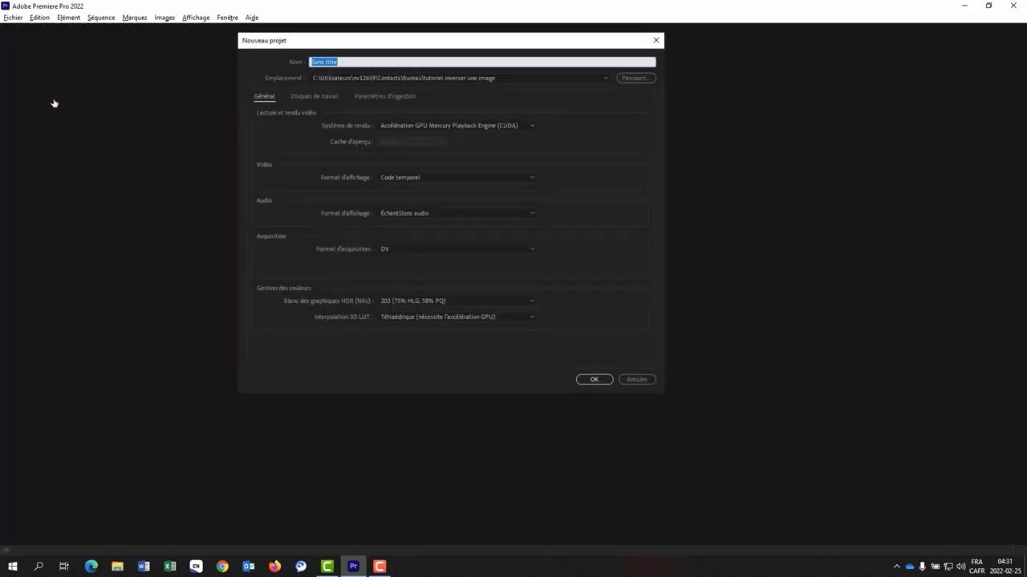
pyautogui.click(343, 62)
pyautogui.press('BackSpace')
pyautogui.press('BackSpace')
pyautogui.press('BackSpace')
pyautogui.press('BackSpace')
pyautogui.press('BackSpace')
pyautogui.press('BackSpace')
pyautogui.press('BackSpace')
pyautogui.press('BackSpace')
pyautogui.press('BackSpace')
pyautogui.press('BackSpace')
pyautogui.write('comment inverser une image')
# Set the project's location to the desktop folder "tutoriel inverser une image" and create the project.
pyautogui.click(634, 78)
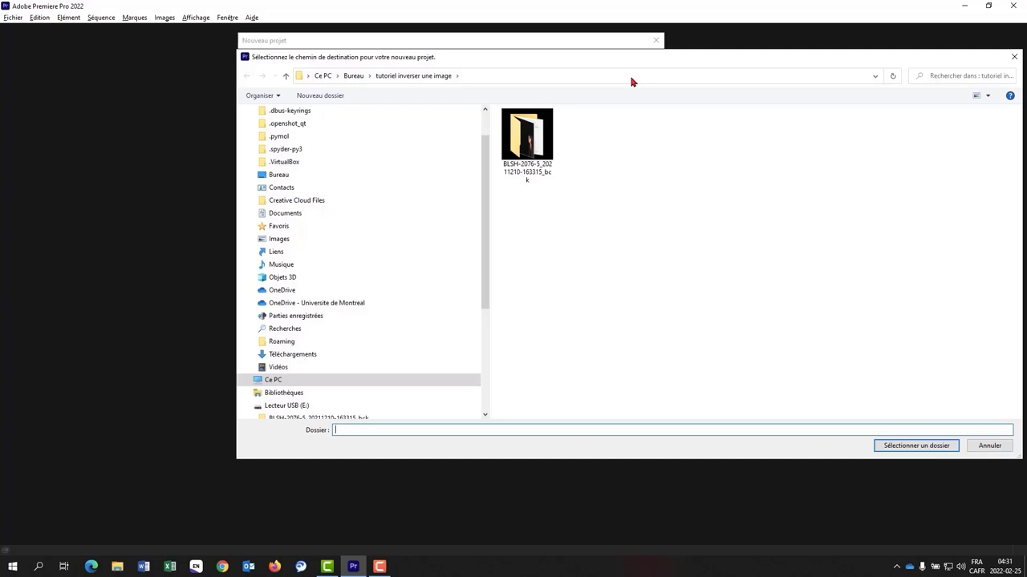
pyautogui.click(281, 174)
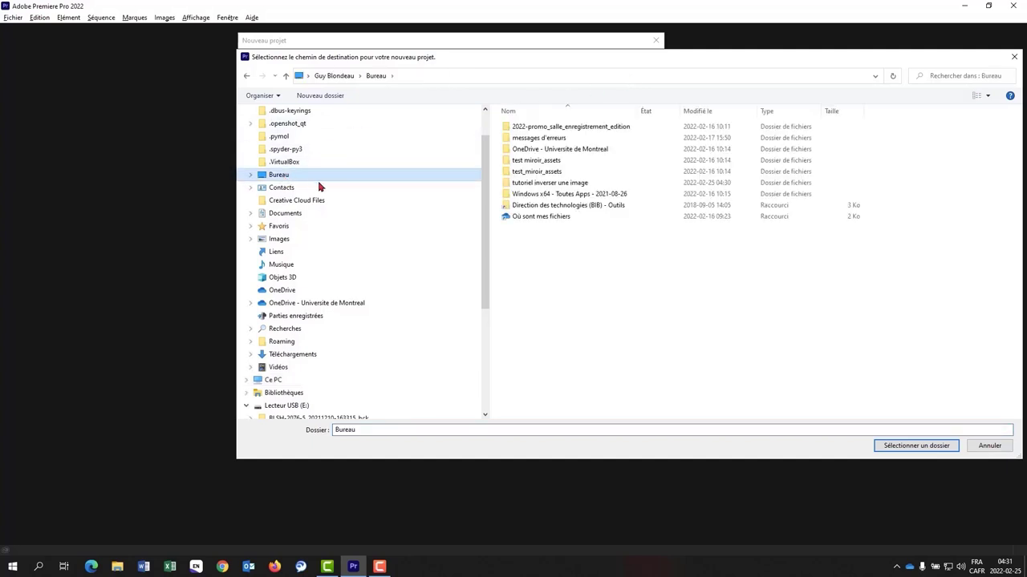
pyautogui.click(540, 185)
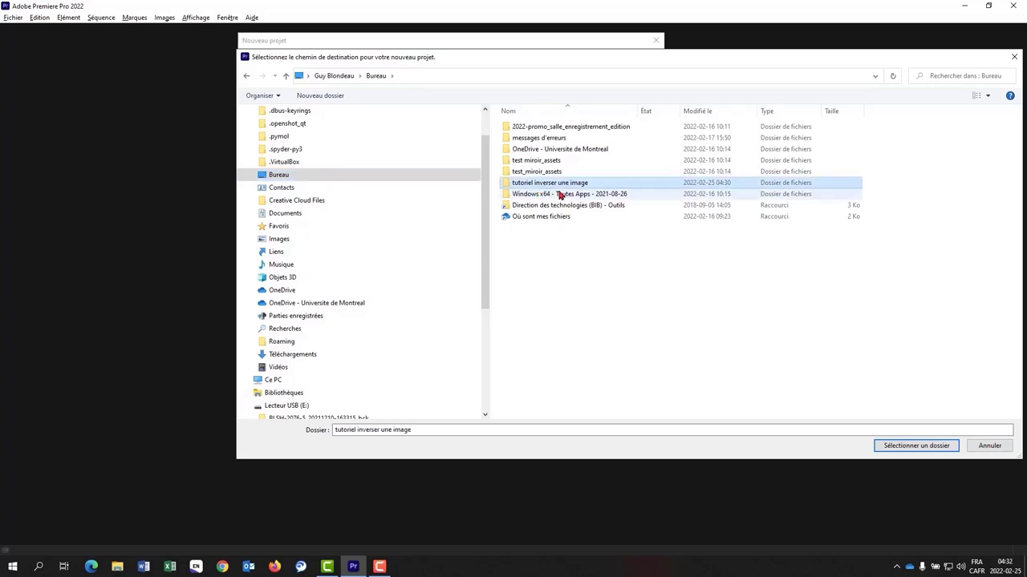
pyautogui.click(908, 446)
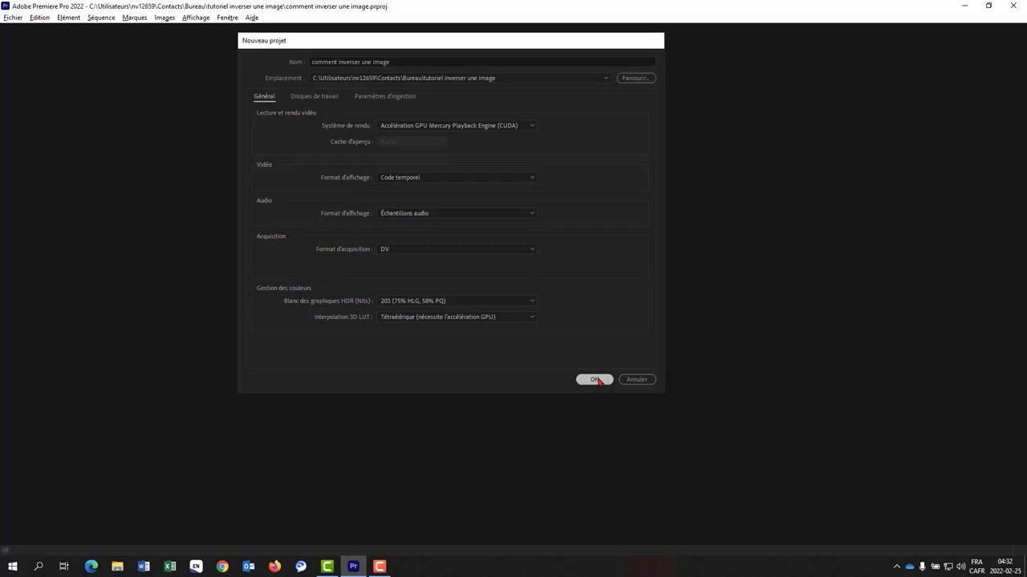
pyautogui.click(593, 380)
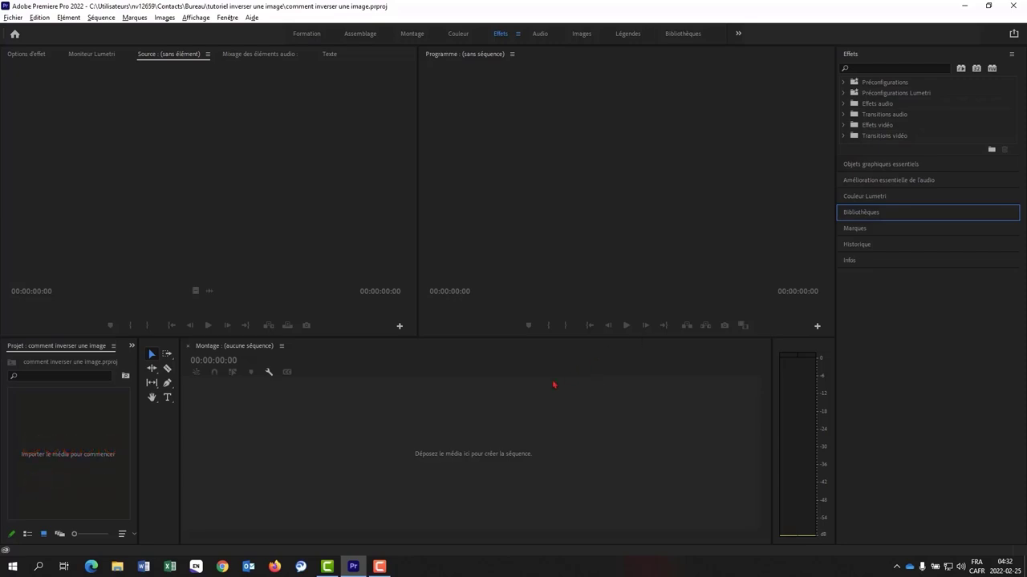
pyautogui.doubleClick(48, 442)
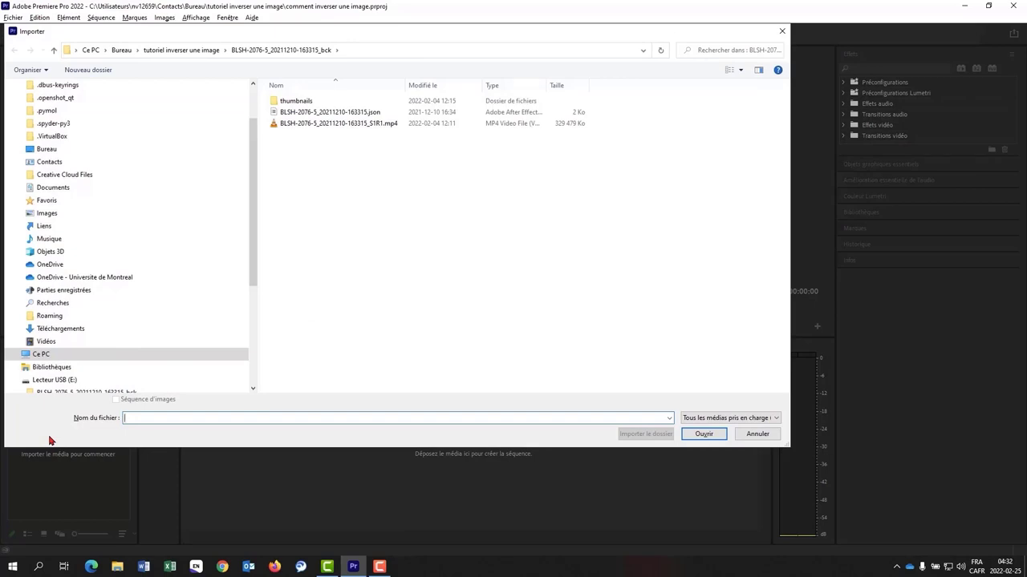
pyautogui.click(61, 151)
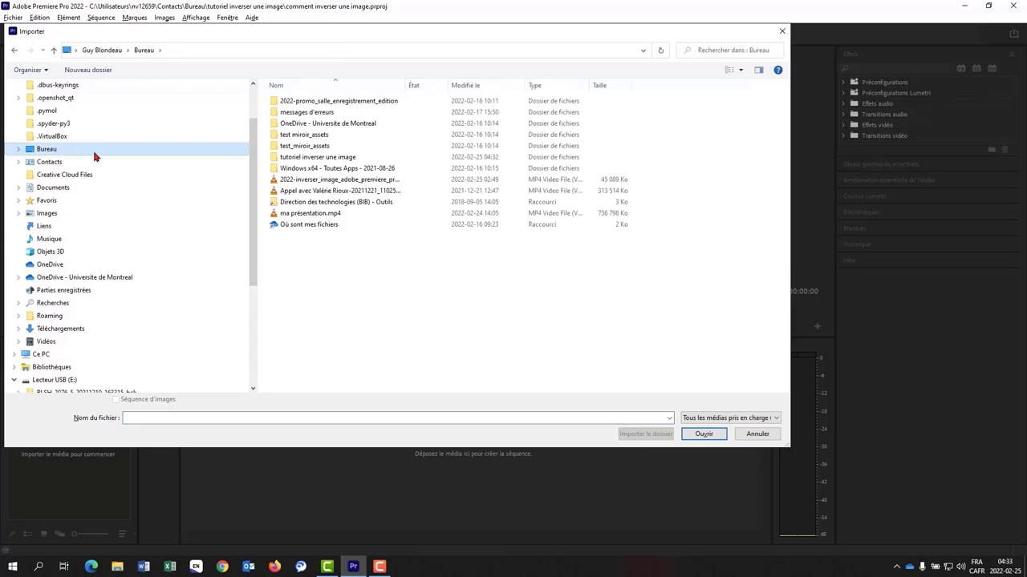
pyautogui.click(306, 158)
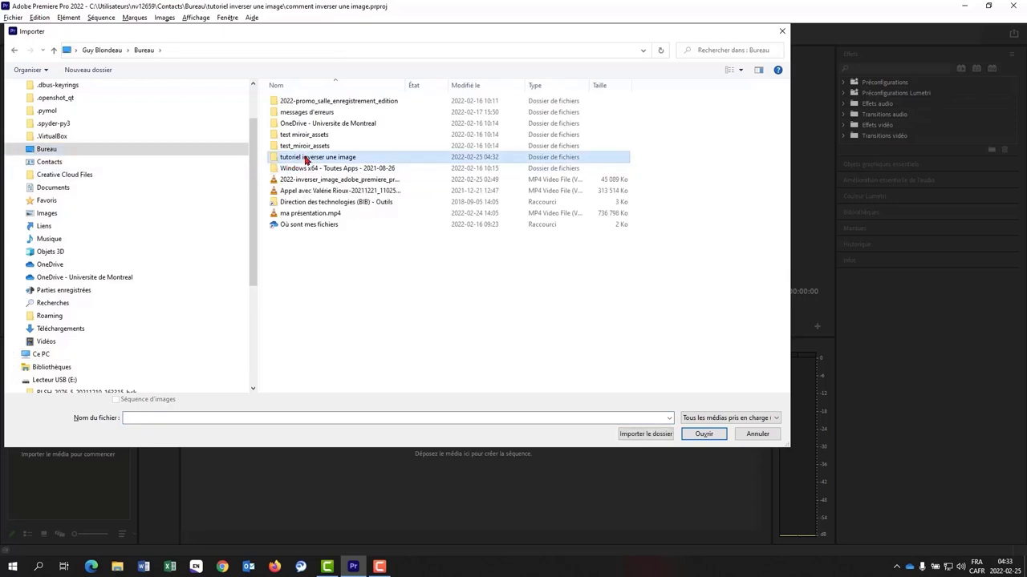
pyautogui.click(703, 434)
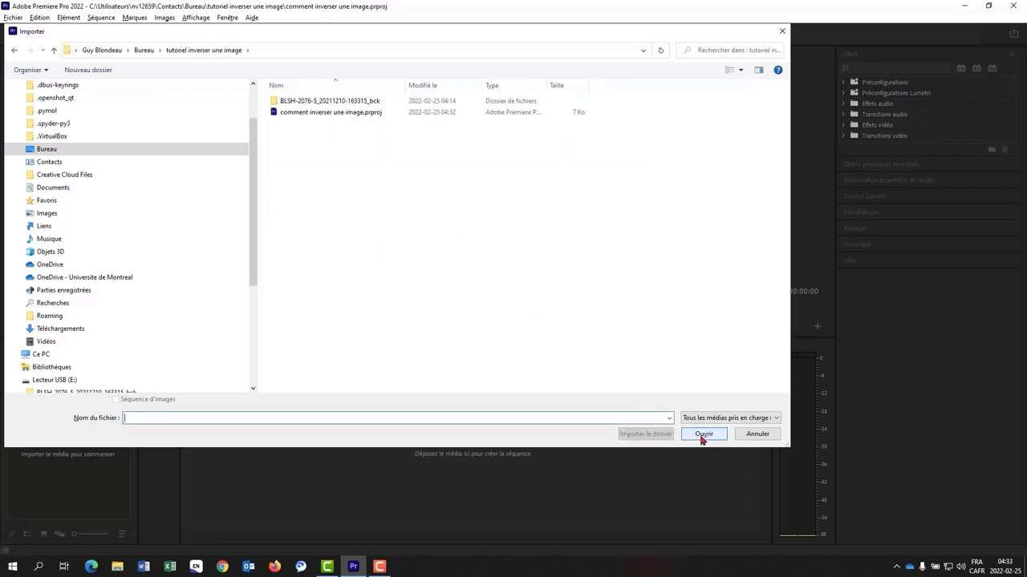
pyautogui.click(359, 102)
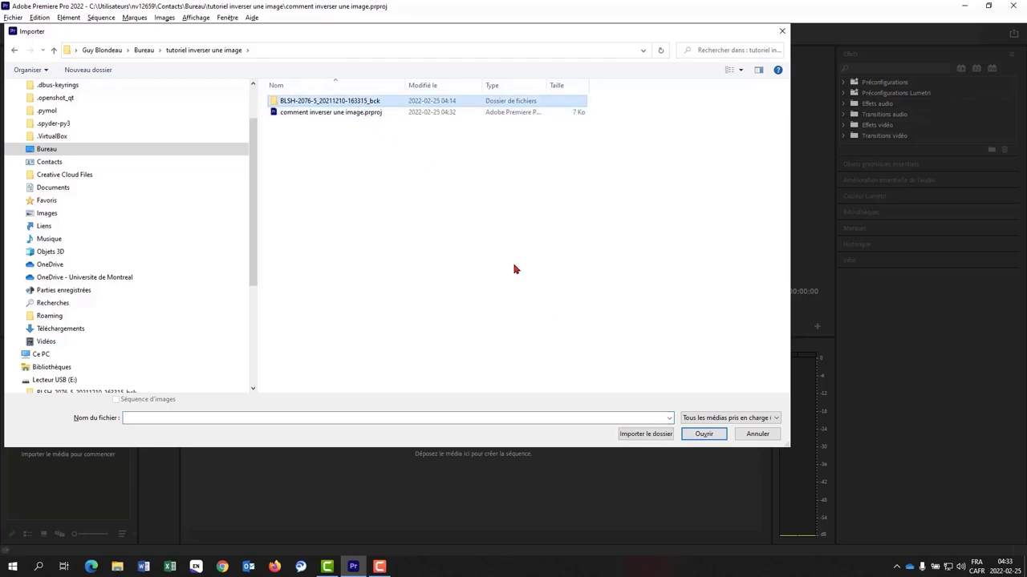
pyautogui.click(701, 437)
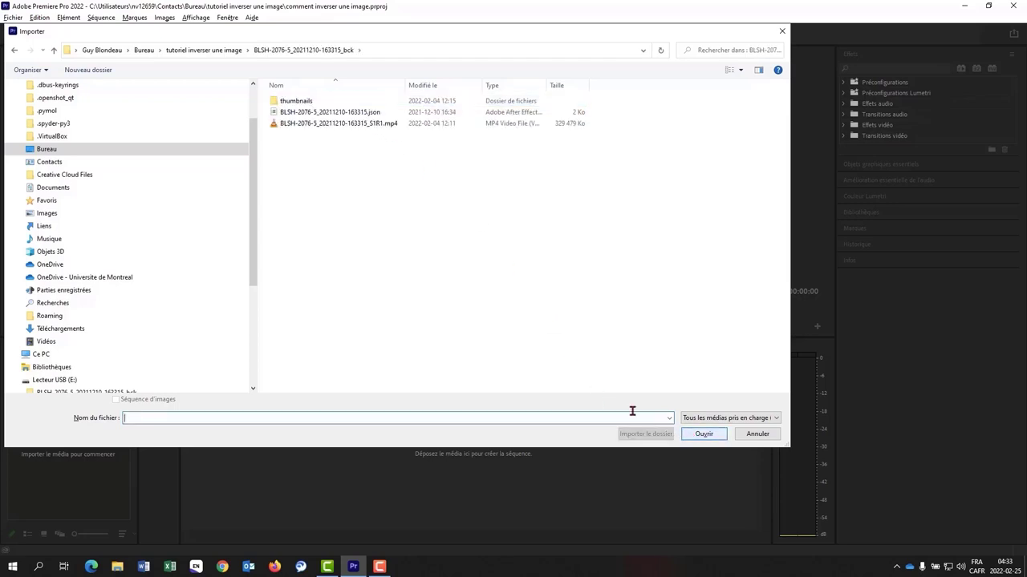
pyautogui.click(393, 127)
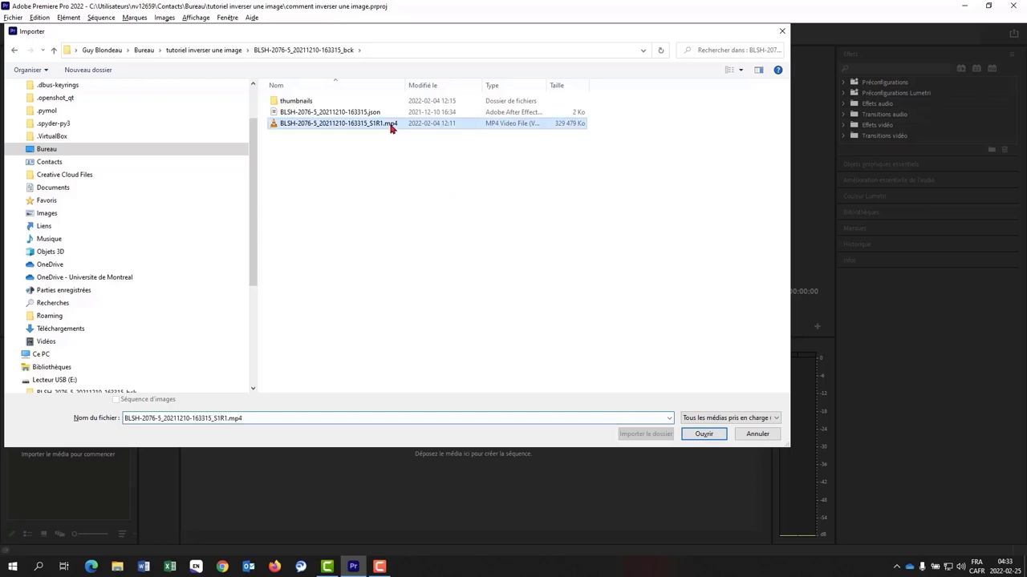
pyautogui.click(704, 434)
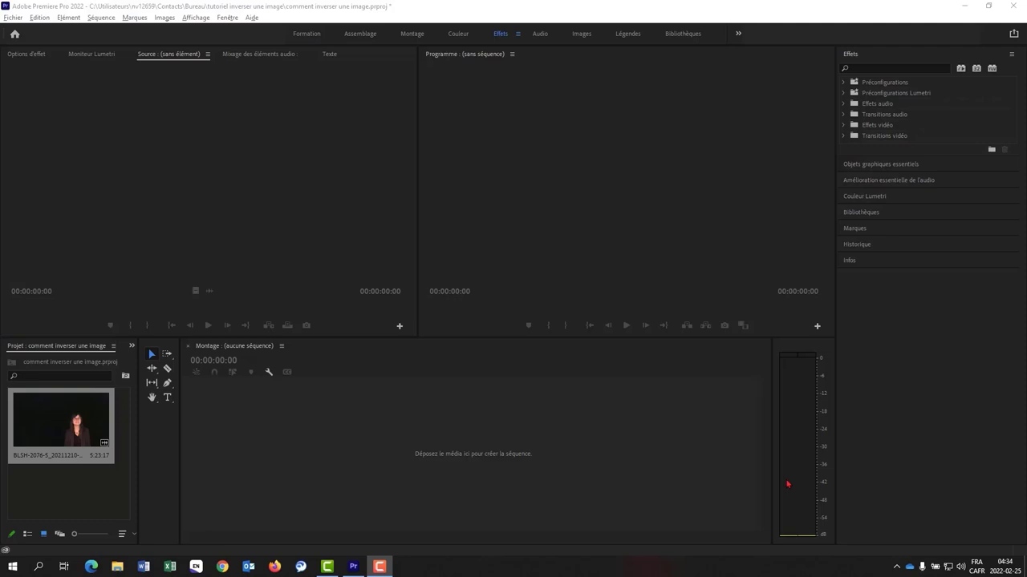
# Load the imported clip in the source monitor and mark its in point at 00:00:08:20.
pyautogui.click(63, 424)
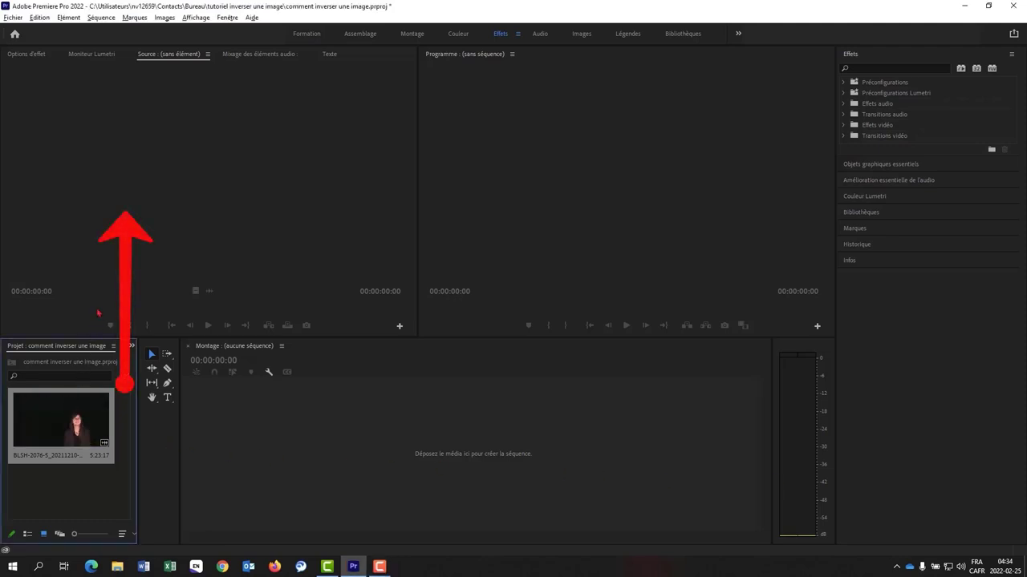
pyautogui.moveTo(97, 313); pyautogui.dragTo(130, 181)
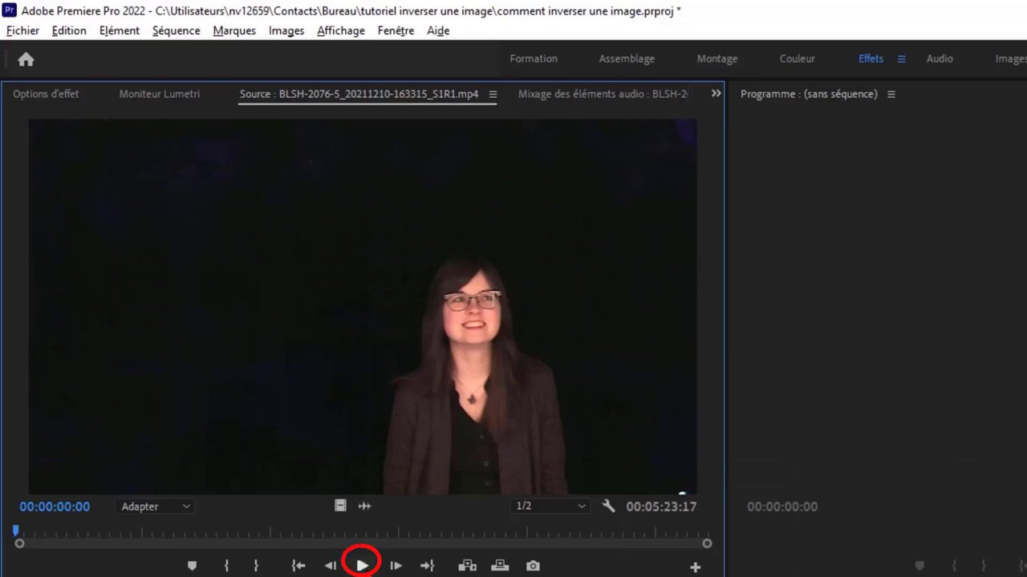
pyautogui.click(362, 566)
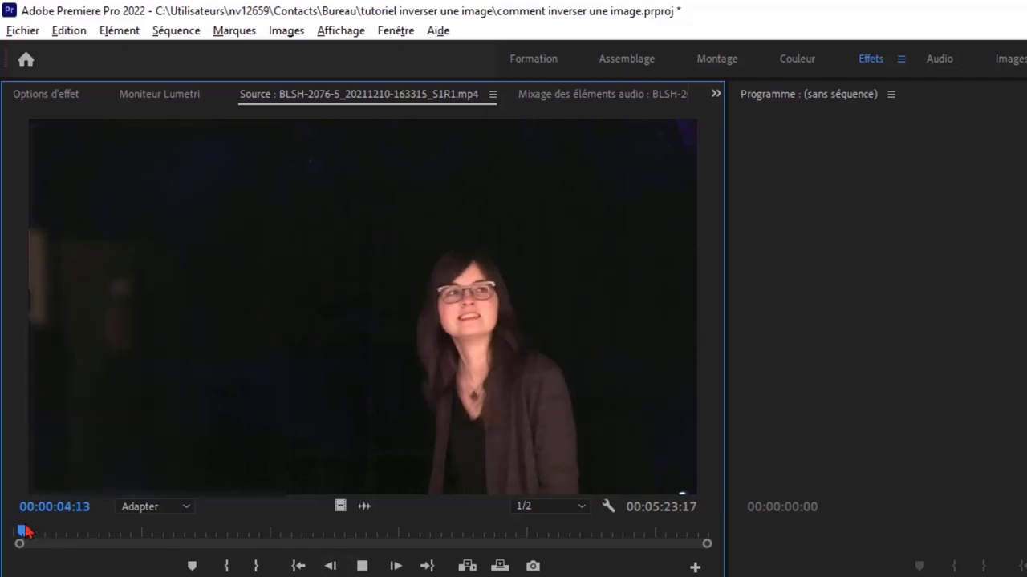
pyautogui.moveTo(25, 531)
pyautogui.mouseDown()
pyautogui.moveTo(39, 532)
pyautogui.moveTo(33, 539)
pyautogui.mouseUp()
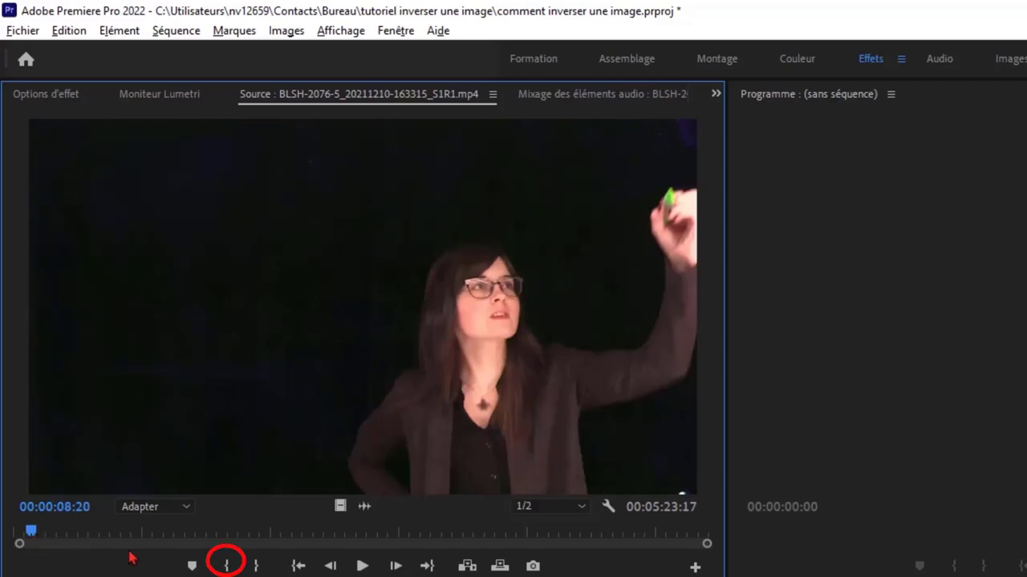
pyautogui.click(227, 565)
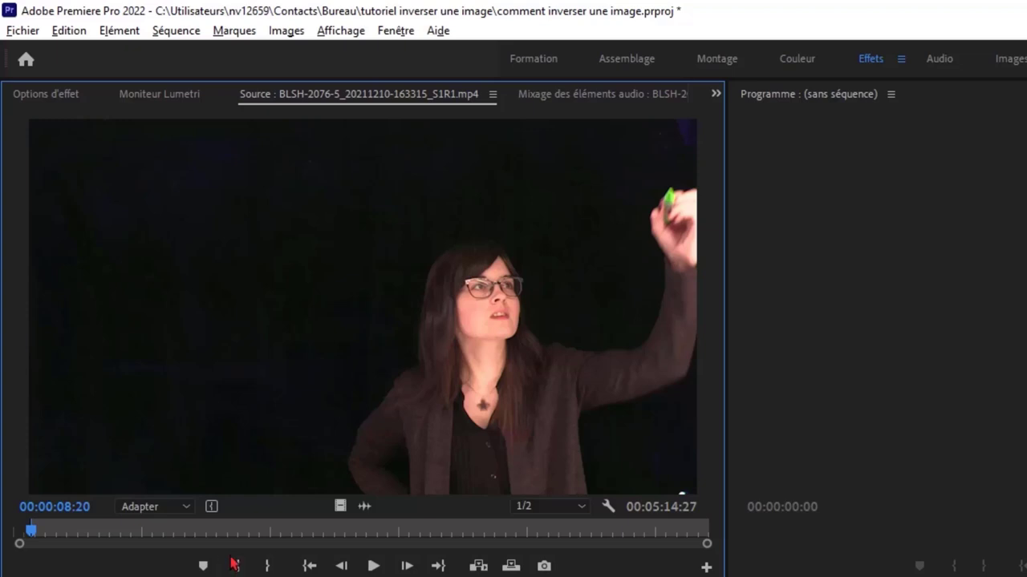
# Mark the source clip's out point at 00:02:00:17 and place the excerpt in the empty timeline as a new sequence.
pyautogui.click(373, 567)
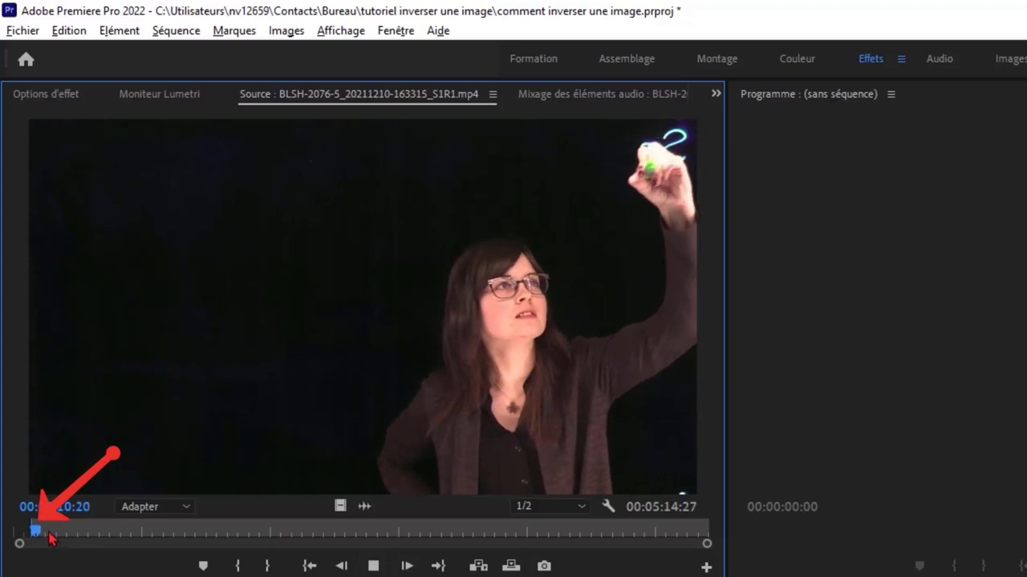
pyautogui.moveTo(38, 533); pyautogui.dragTo(273, 546)
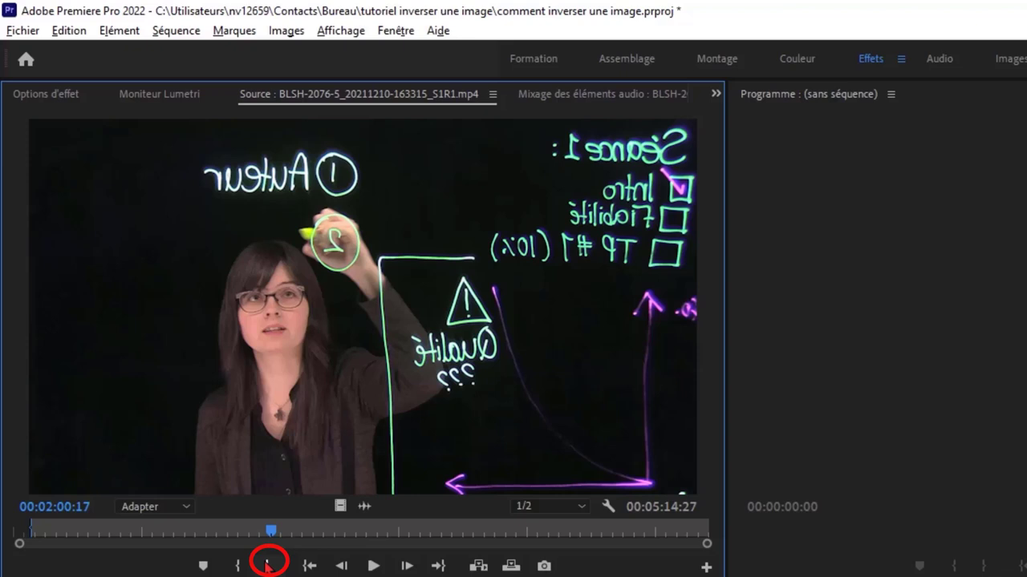
pyautogui.click(267, 566)
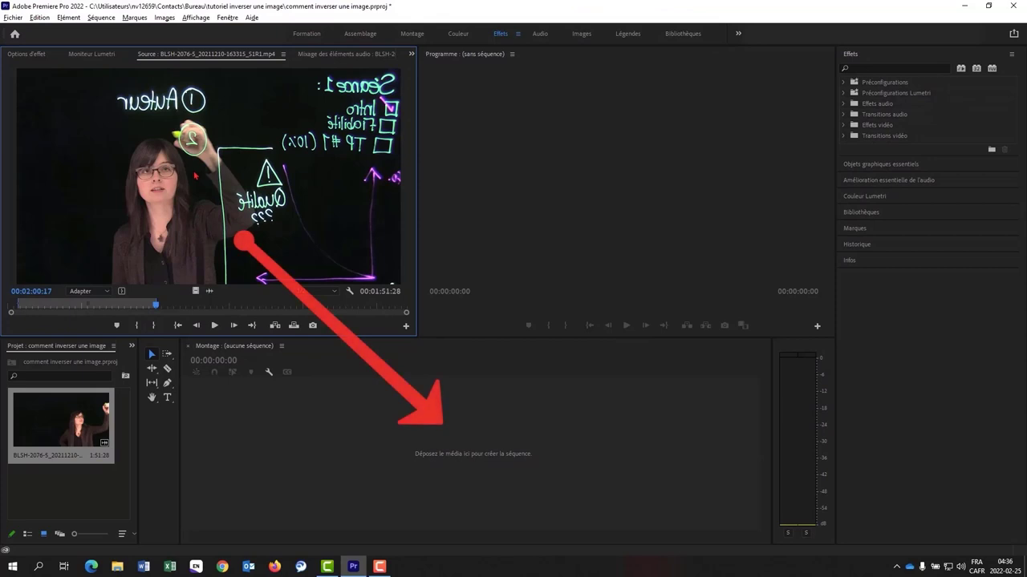
pyautogui.moveTo(259, 383); pyautogui.dragTo(211, 465)
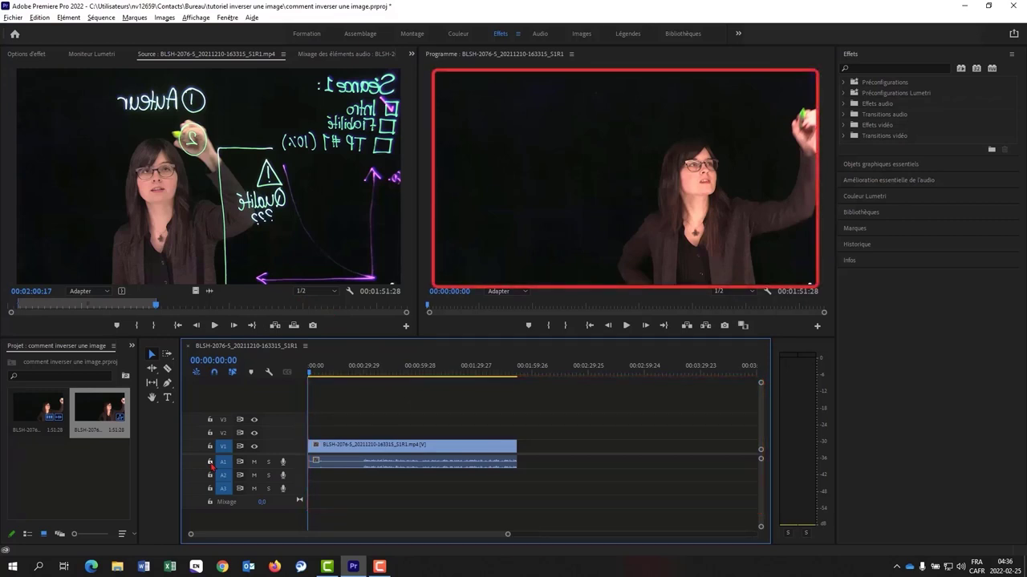
# Play the source clip past the first excerpt and mark a new in point at 00:02:20:29.
pyautogui.click(214, 325)
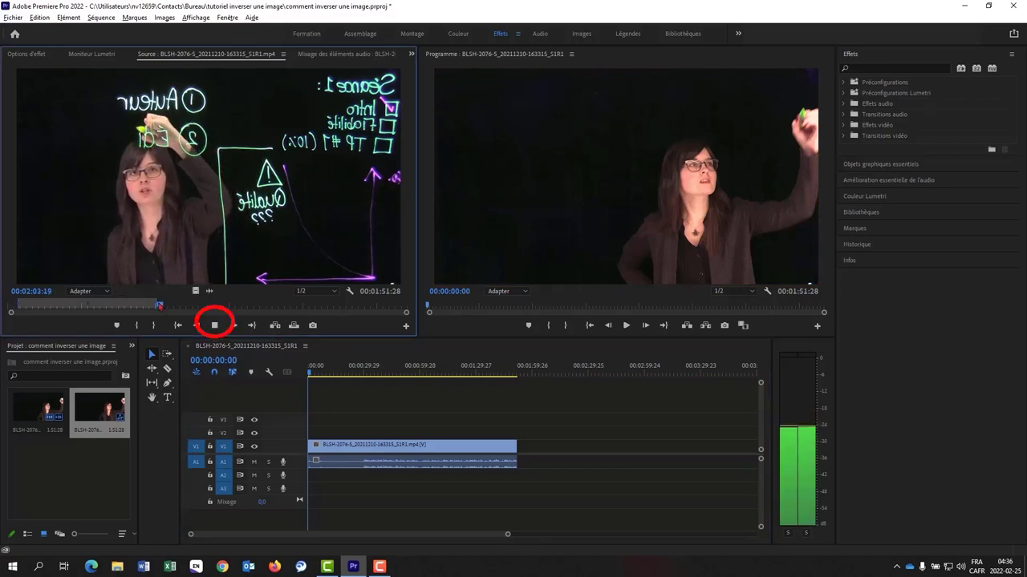
pyautogui.click(214, 325)
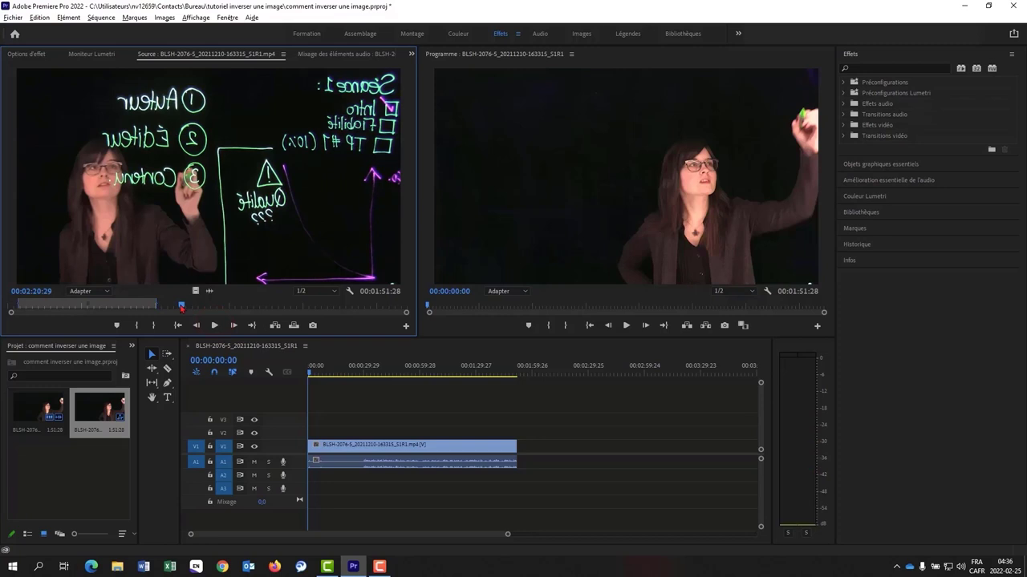
pyautogui.click(136, 325)
pyautogui.click(136, 325)
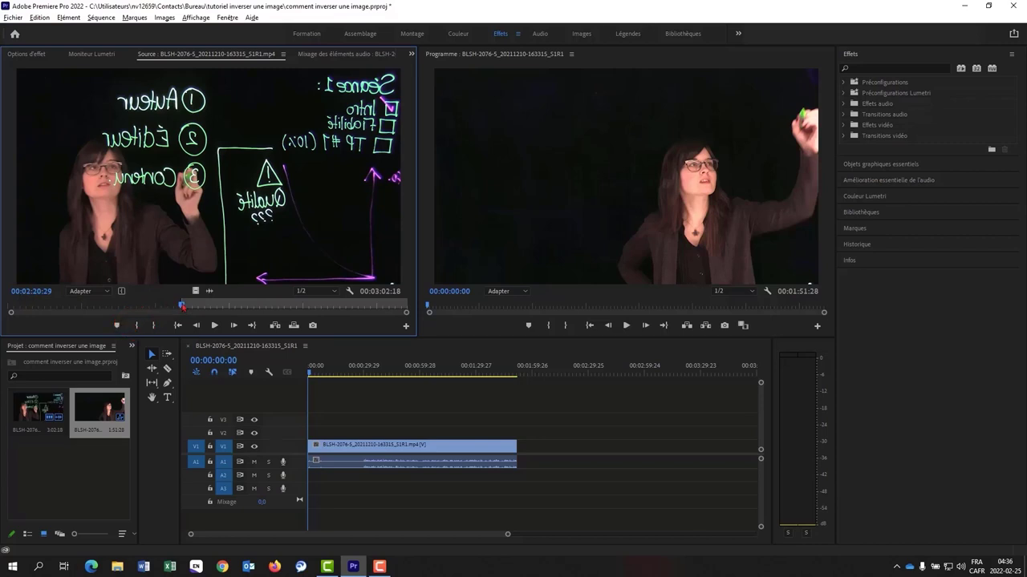
# Mark the source clip's out point at 00:04:54:02 and append this second excerpt directly after the first one in the timeline.
pyautogui.moveTo(183, 307); pyautogui.dragTo(370, 318)
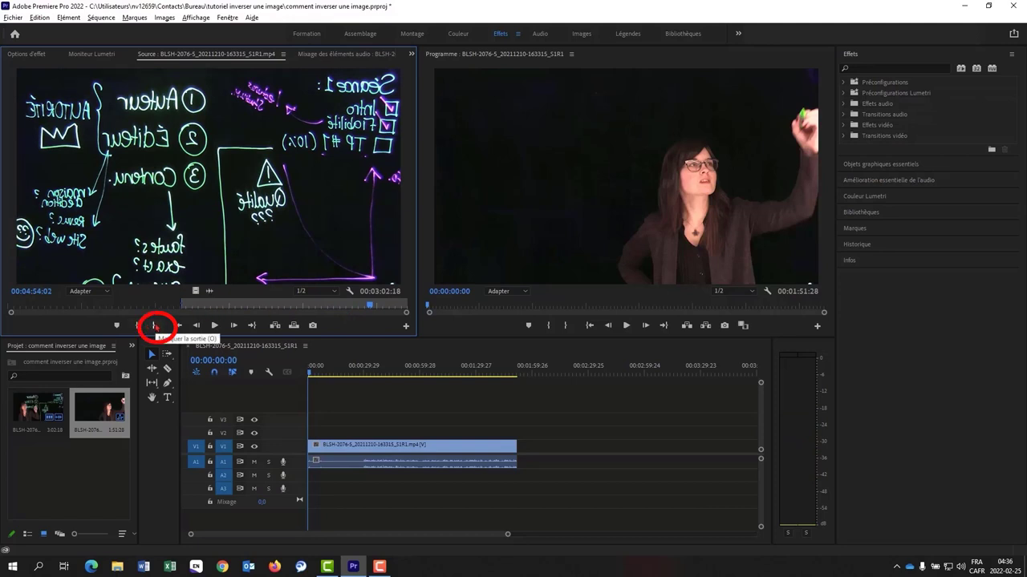
pyautogui.click(155, 327)
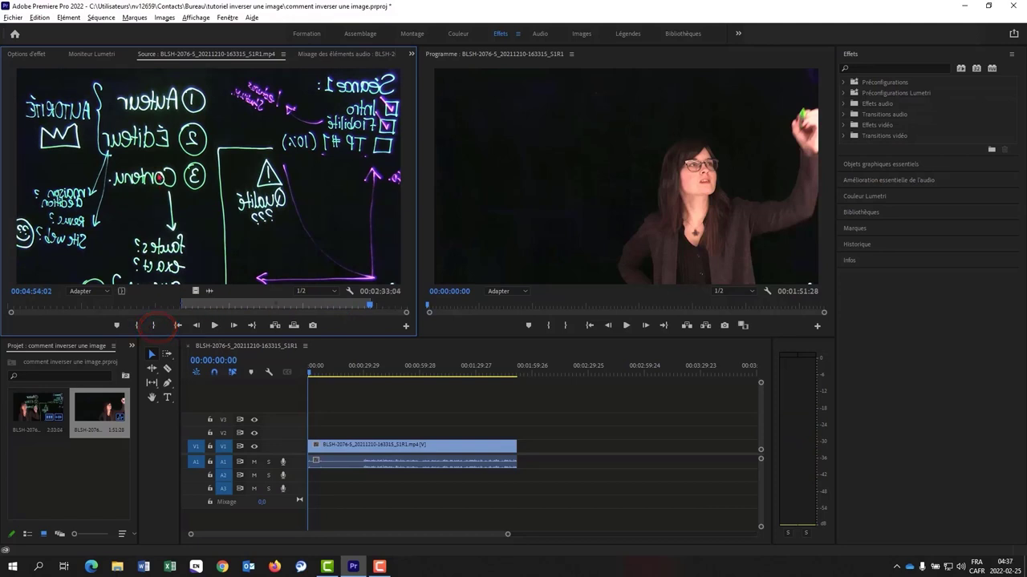
pyautogui.moveTo(155, 163); pyautogui.dragTo(521, 451)
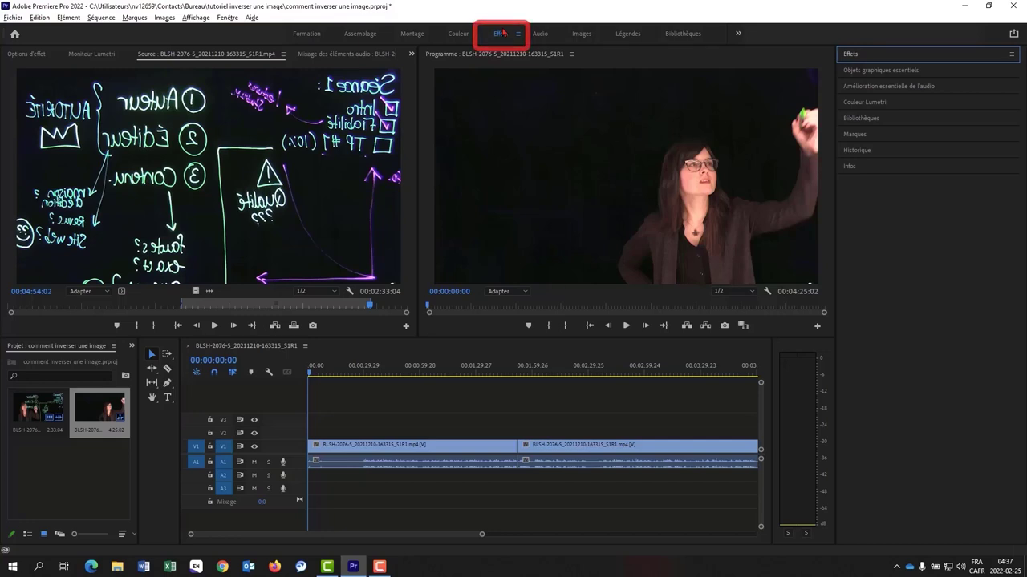
# Apply the Miroir horizontal video effect to both timeline clips and review the flipped picture up to 00:03:52:13.
pyautogui.click(855, 57)
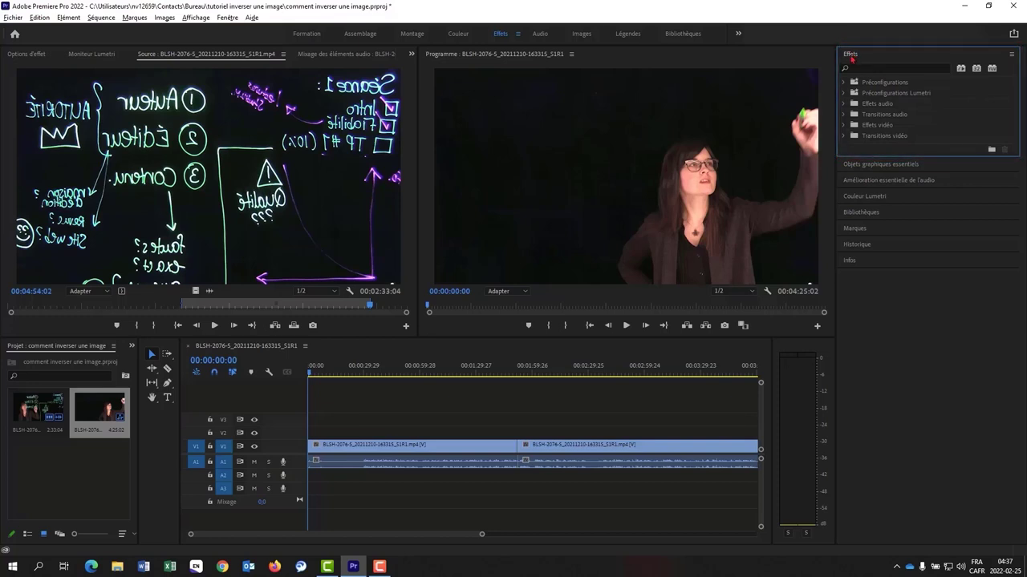
pyautogui.click(844, 125)
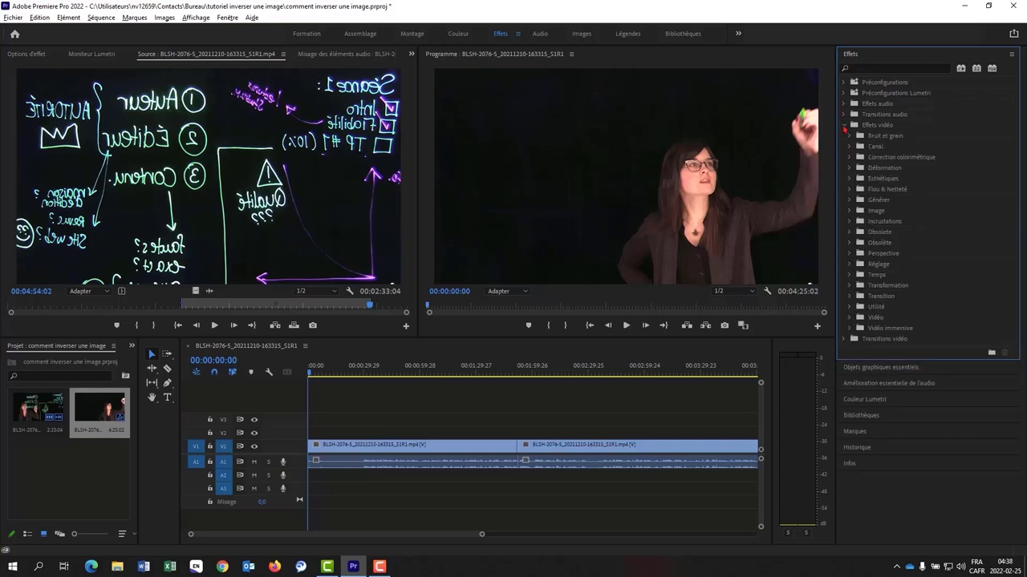
pyautogui.click(849, 285)
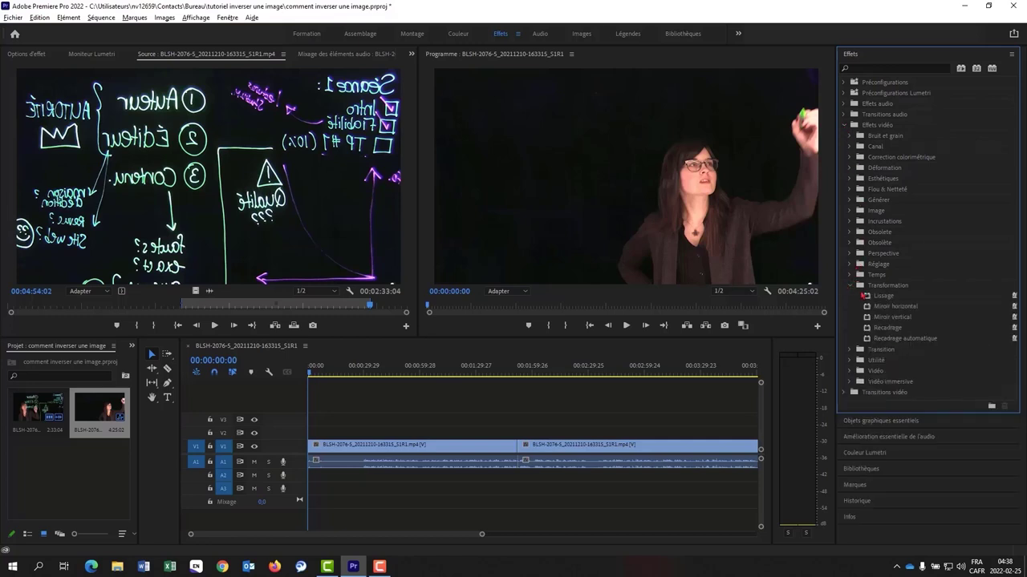
pyautogui.click(883, 307)
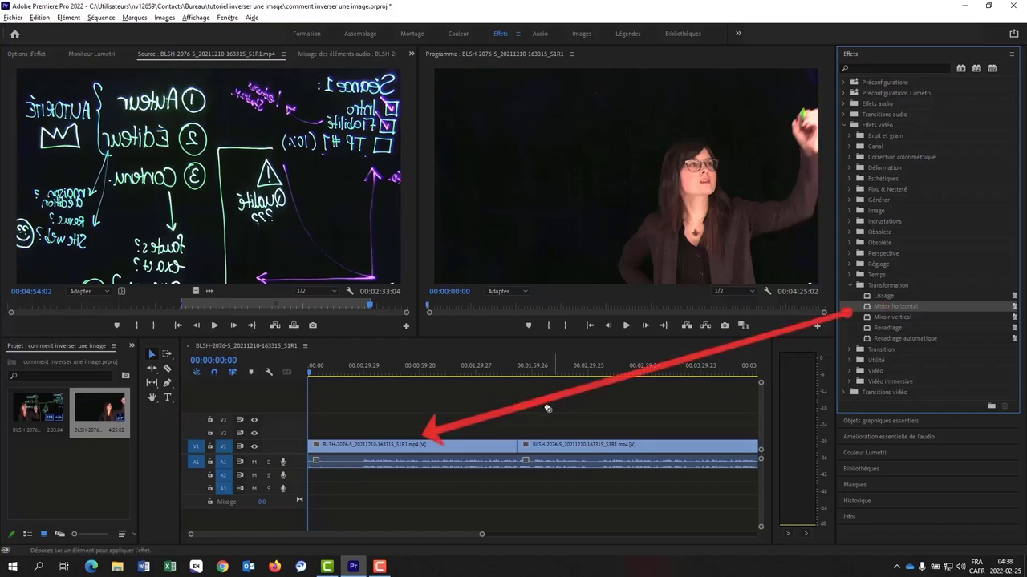
pyautogui.moveTo(883, 306); pyautogui.dragTo(484, 448)
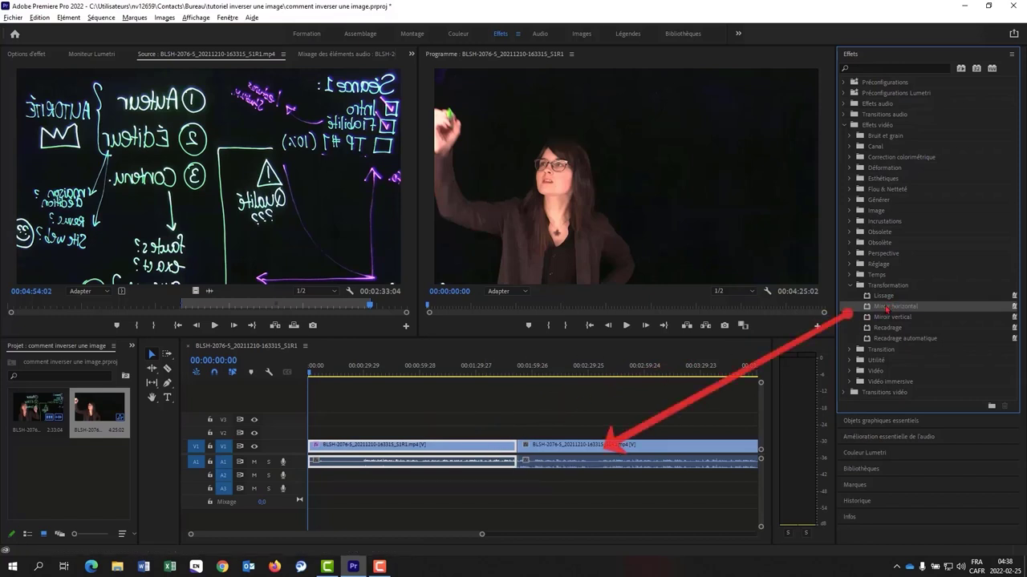
pyautogui.moveTo(887, 310); pyautogui.dragTo(630, 446)
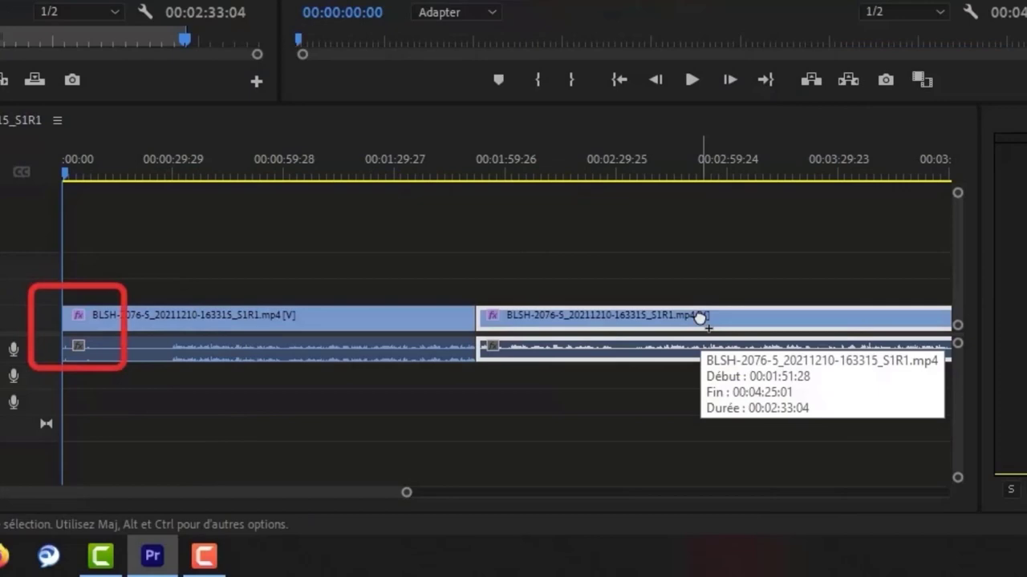
pyautogui.click(66, 175)
pyautogui.moveTo(66, 175); pyautogui.dragTo(699, 261)
pyautogui.moveTo(629, 417); pyautogui.dragTo(744, 423)
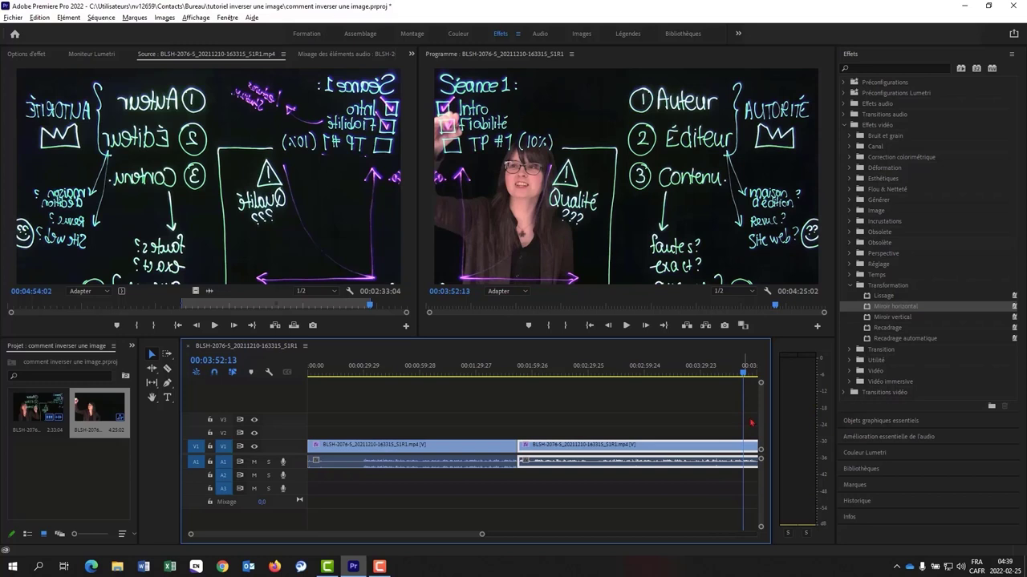
# Start a quick export of the sequence and choose the desktop folder "tutoriel inverser une image" as its destination.
pyautogui.click(1014, 35)
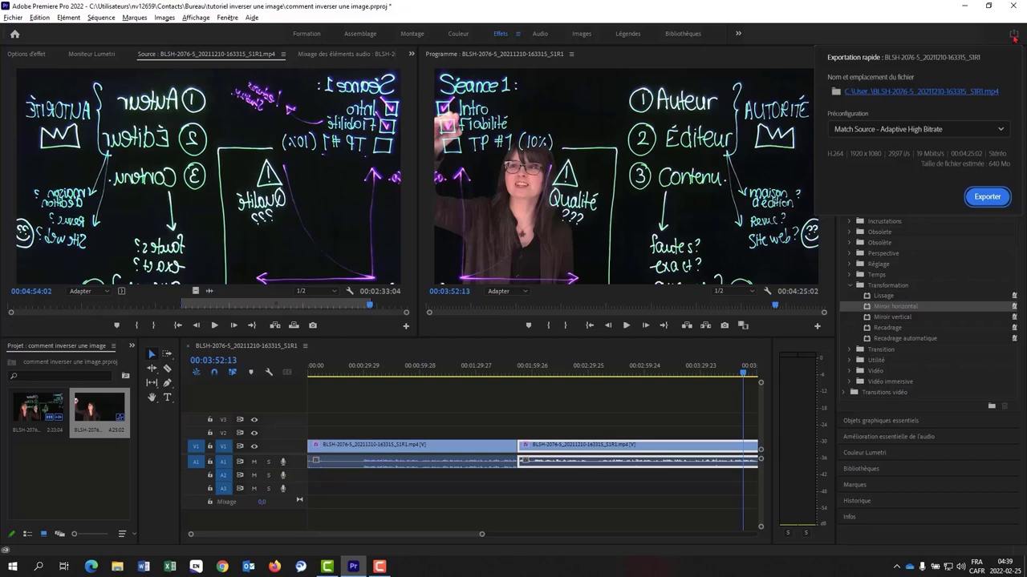
pyautogui.click(955, 92)
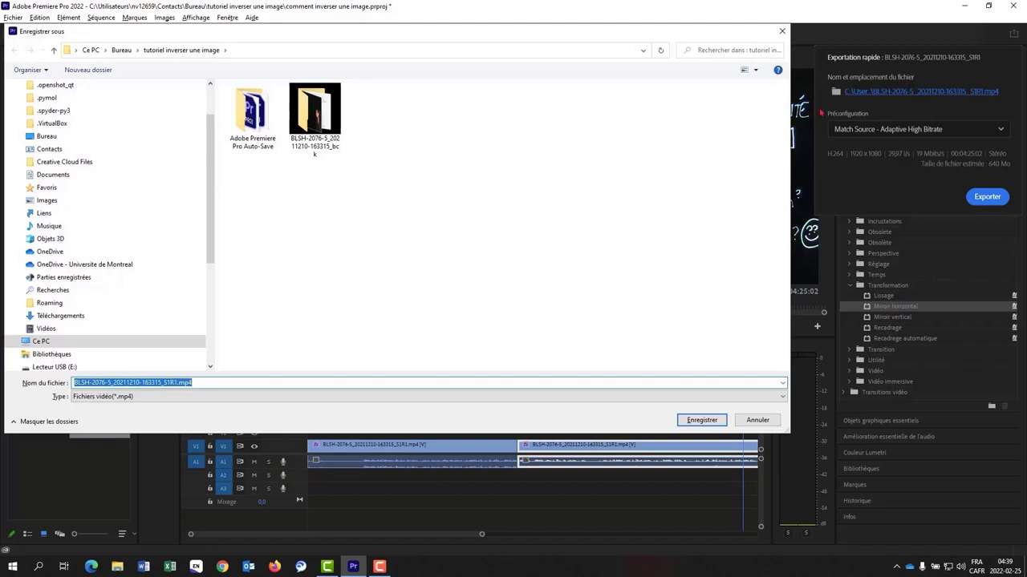
pyautogui.click(66, 138)
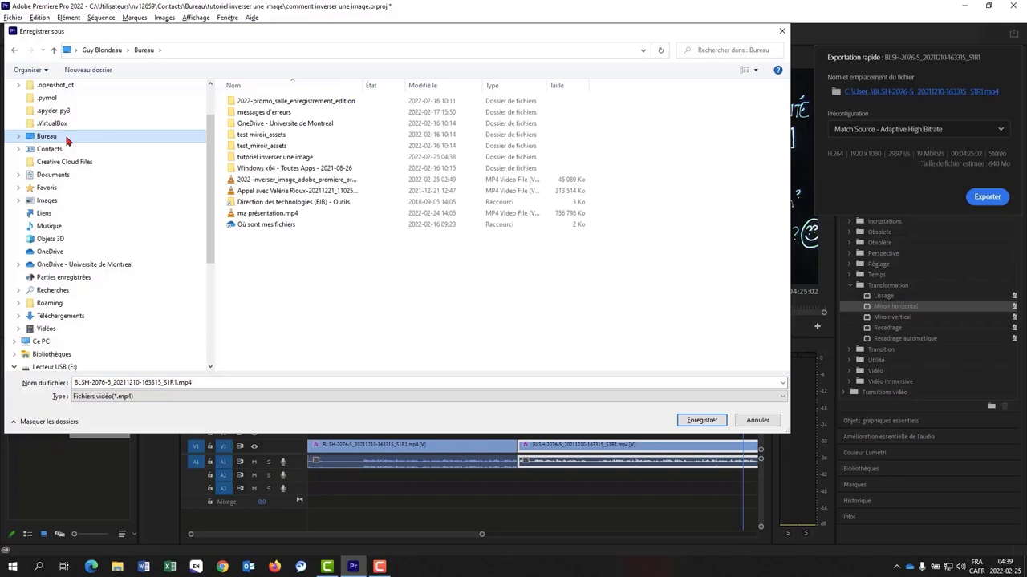
pyautogui.click(254, 160)
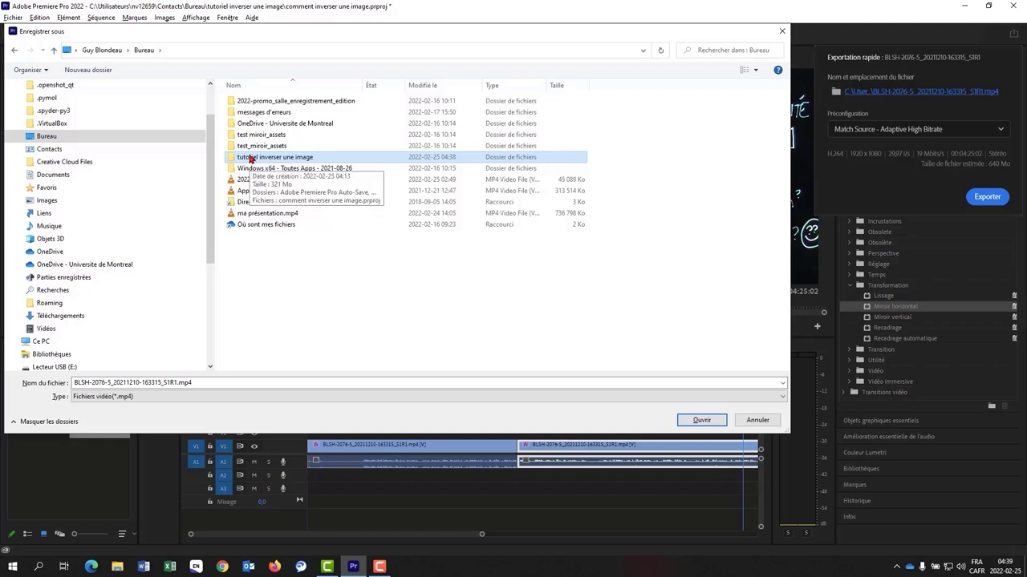
pyautogui.click(694, 421)
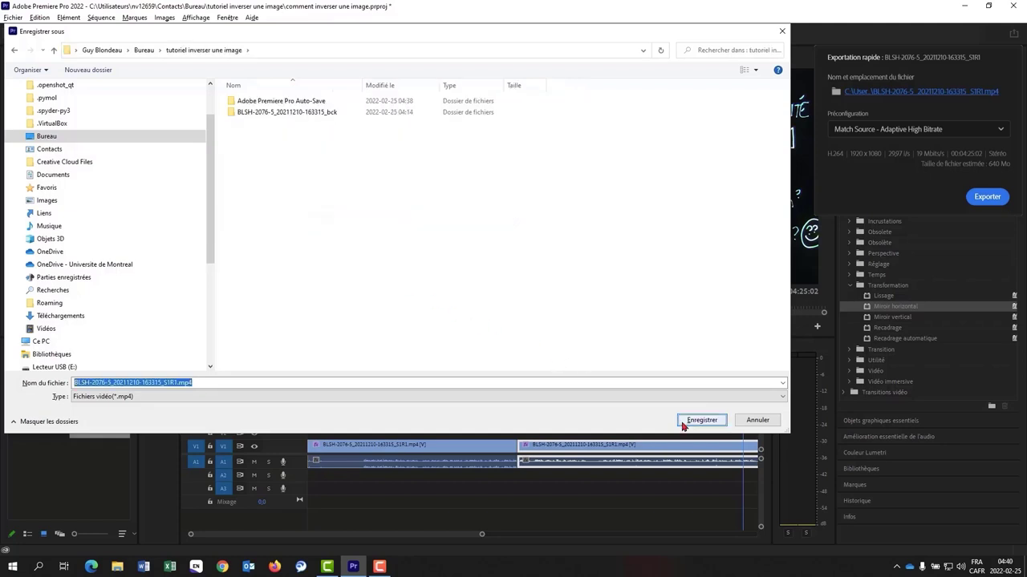
# Name the output file "ma présentation" with the mp4 extension and export the sequence.
pyautogui.click(197, 382)
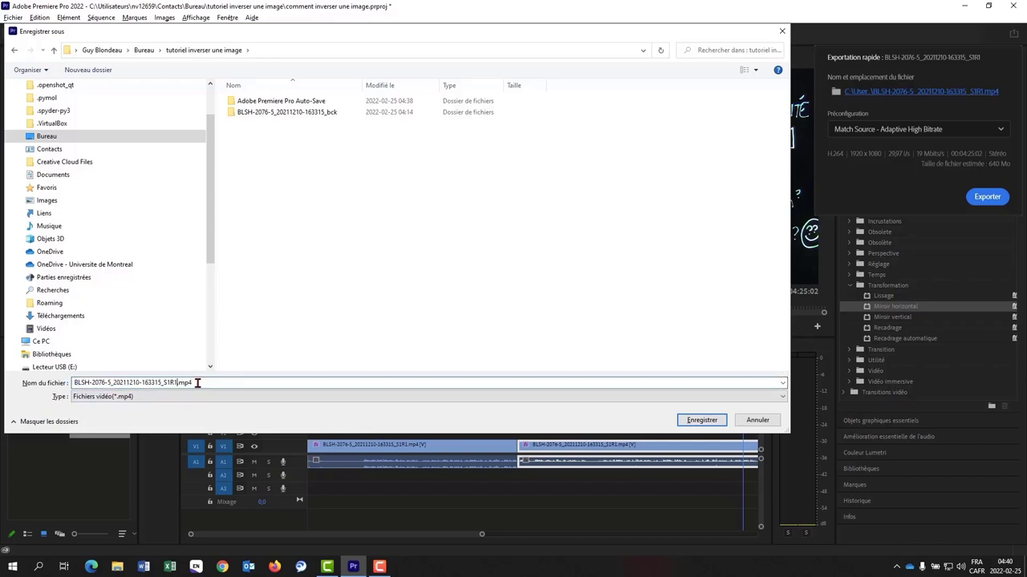
pyautogui.press('BackSpace')
pyautogui.press('BackSpace')
pyautogui.press('BackSpace')
pyautogui.press('BackSpace')
pyautogui.press('BackSpace')
pyautogui.press('BackSpace')
pyautogui.press('BackSpace')
pyautogui.press('BackSpace')
pyautogui.press('BackSpace')
pyautogui.press('BackSpace')
pyautogui.press('BackSpace')
pyautogui.press('BackSpace')
pyautogui.press('BackSpace')
pyautogui.press('BackSpace')
pyautogui.press('BackSpace')
pyautogui.press('BackSpace')
pyautogui.press('BackSpace')
pyautogui.press('BackSpace')
pyautogui.press('BackSpace')
pyautogui.press('BackSpace')
pyautogui.write('ma présentation')
pyautogui.click(701, 421)
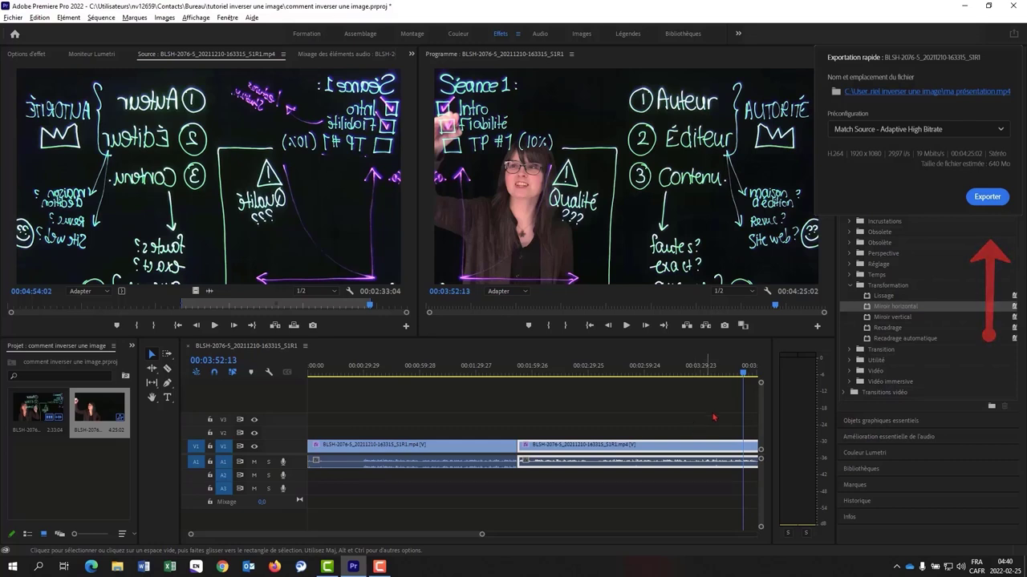
pyautogui.click(995, 197)
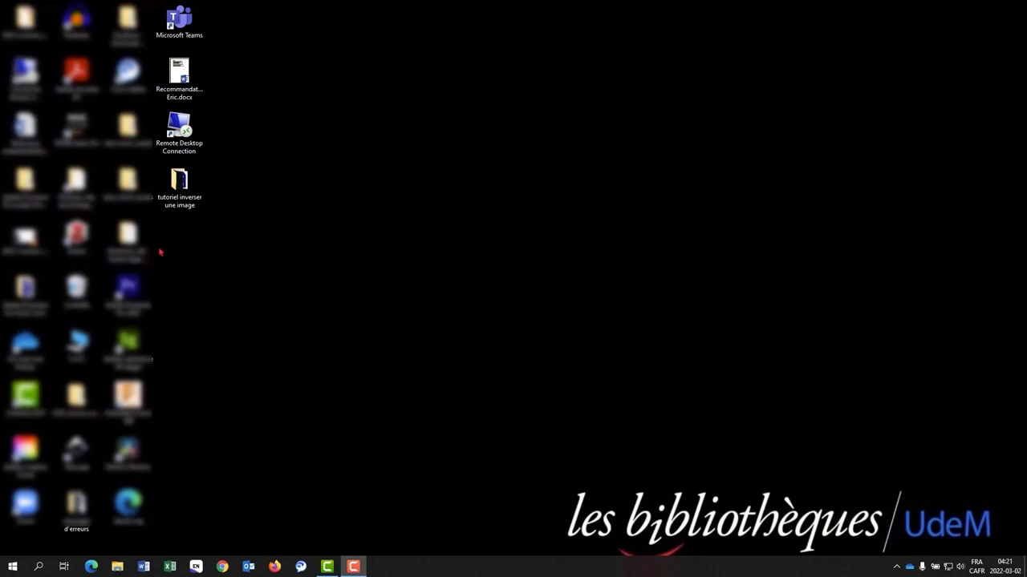
# Open the desktop folder "tutoriel inverser une image" and play the exported video ma présentation.mp4 in VLC.
pyautogui.click(180, 183)
pyautogui.doubleClick(180, 182)
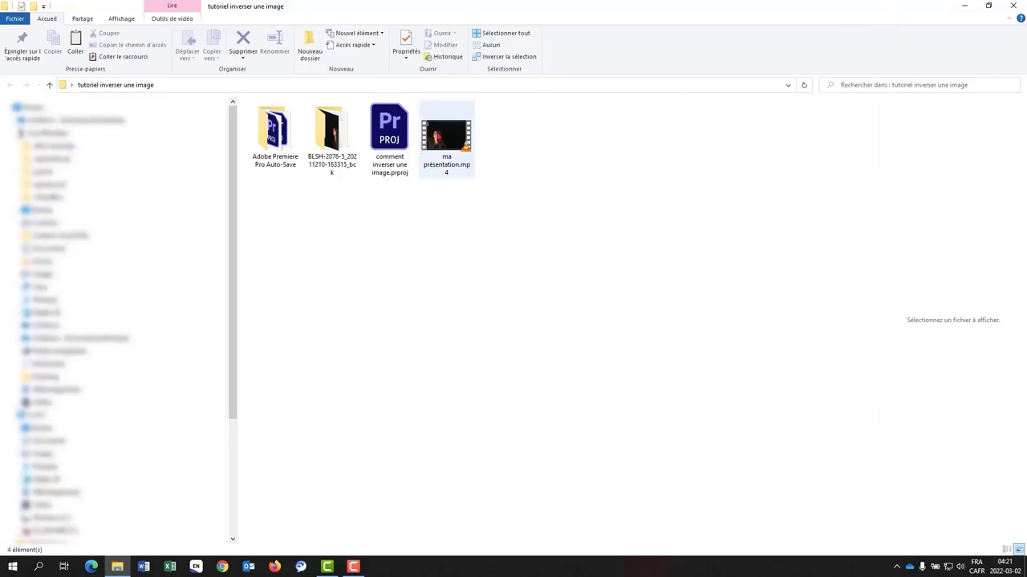
pyautogui.doubleClick(446, 136)
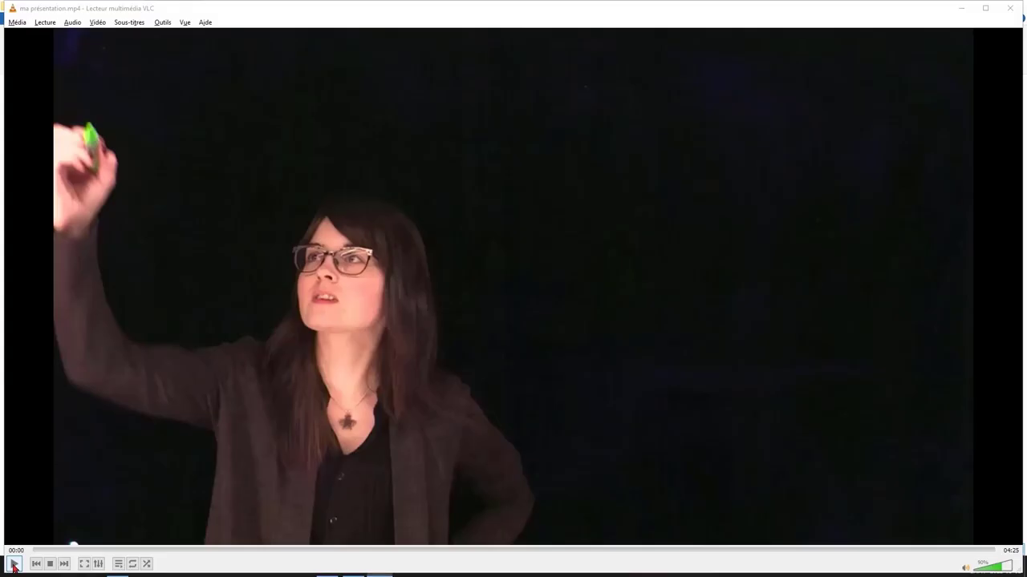
pyautogui.click(13, 565)
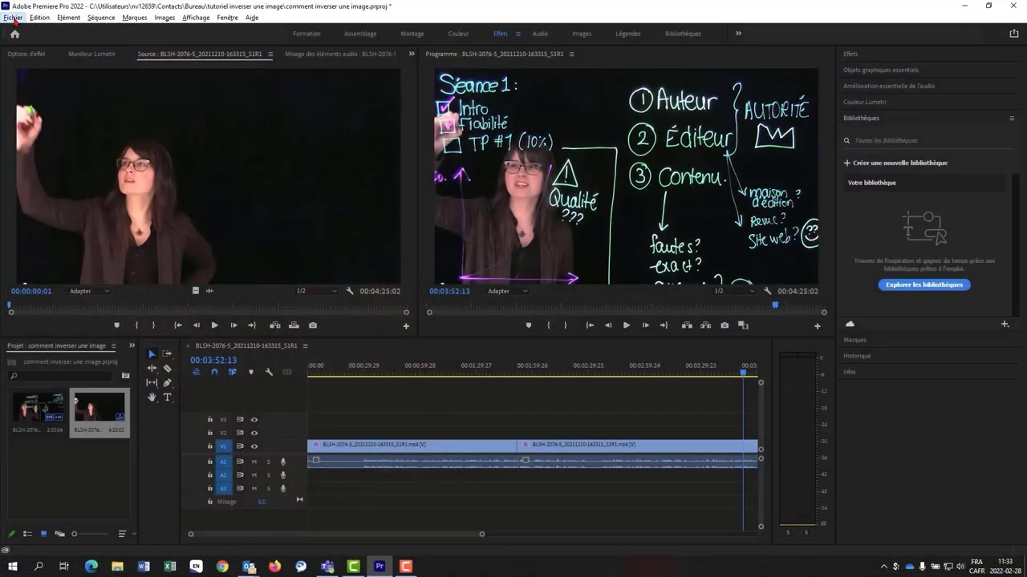
# Switch back to Premiere Pro, save the project and quit the program.
pyautogui.click(13, 18)
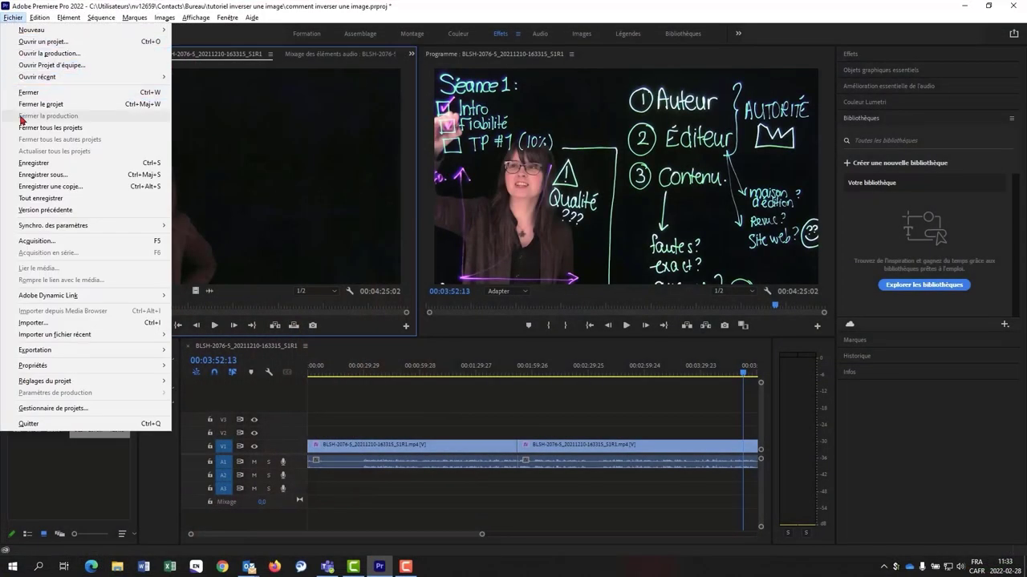
pyautogui.click(26, 163)
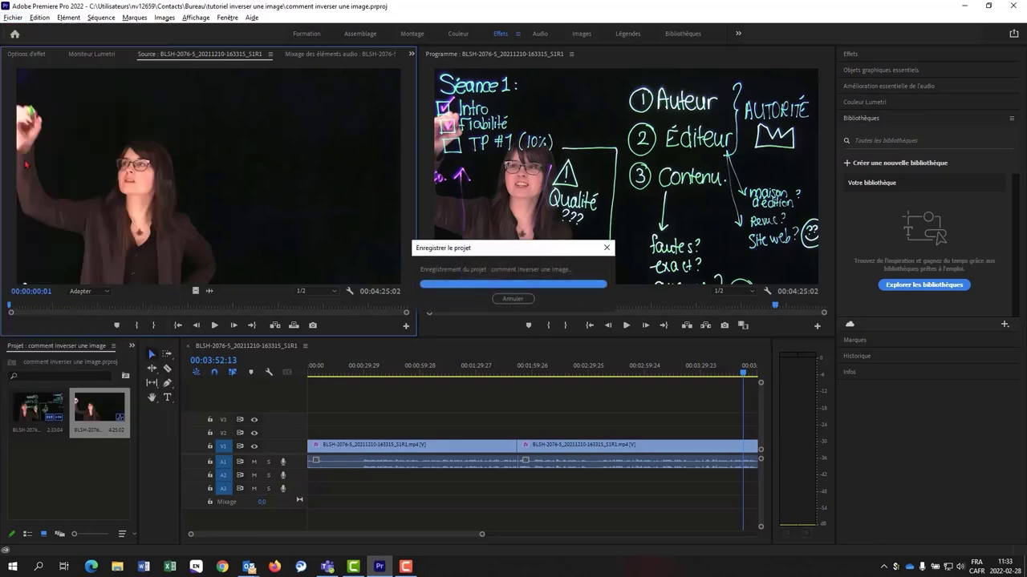
pyautogui.click(13, 18)
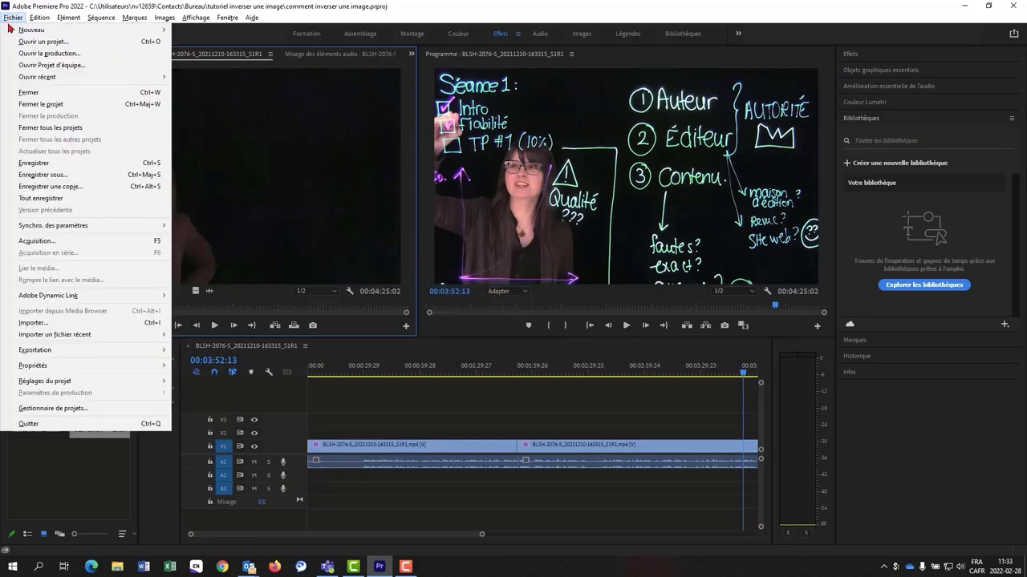
pyautogui.click(28, 424)
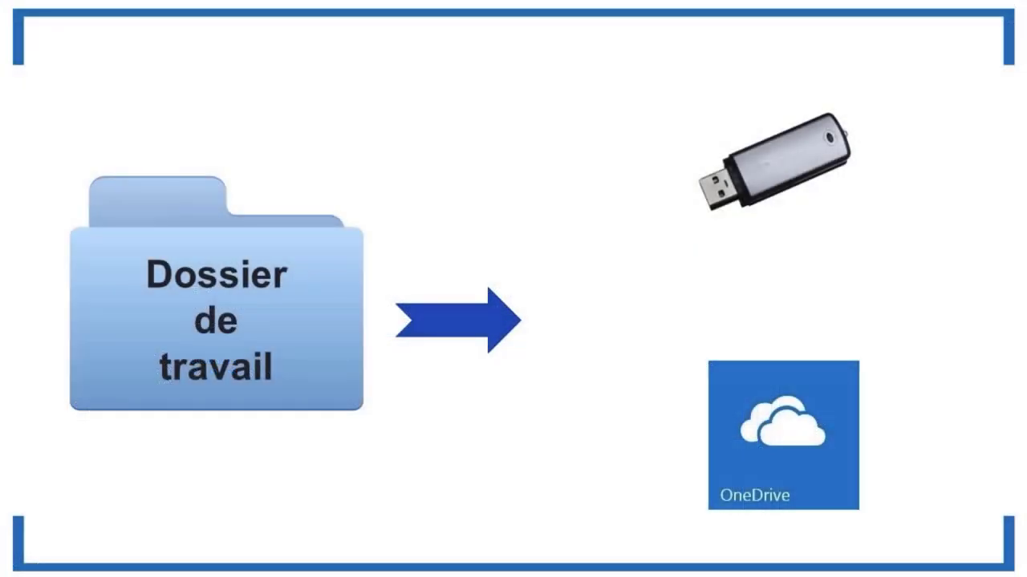